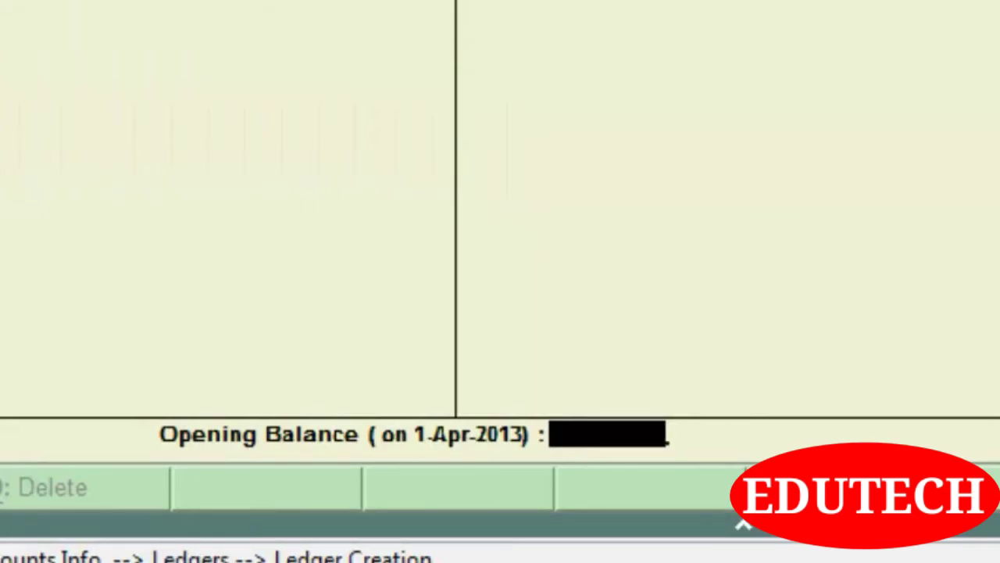
Set the new ledger's opening balance to 150000 Cr and accept the ledger.
type("15000")
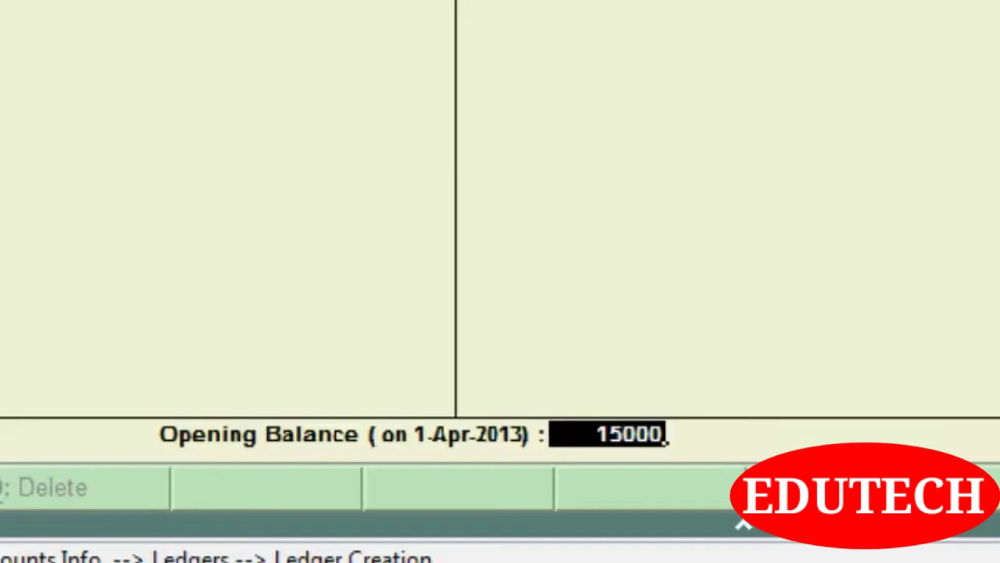
type("0")
key("Return")
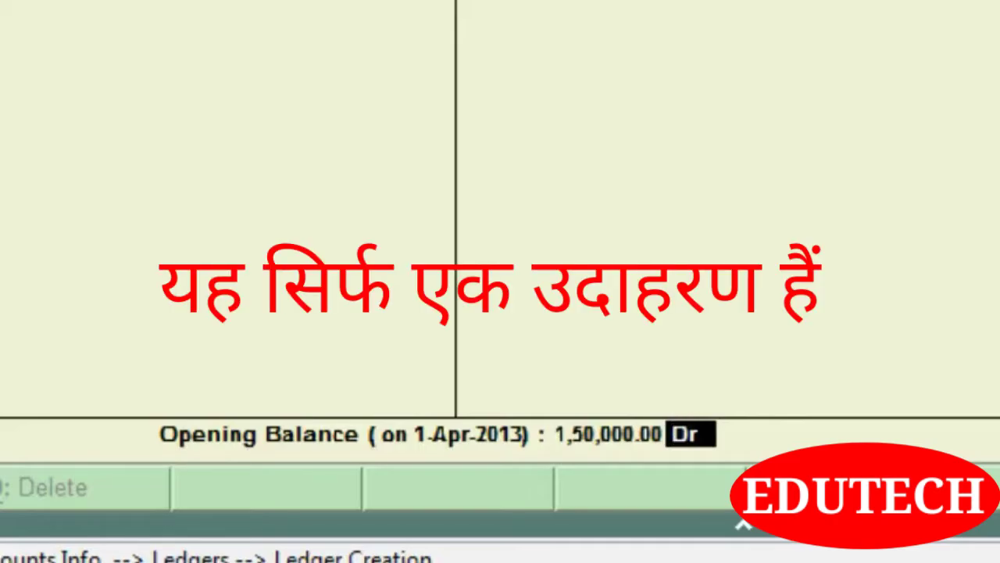
type("cr")
key("Return")
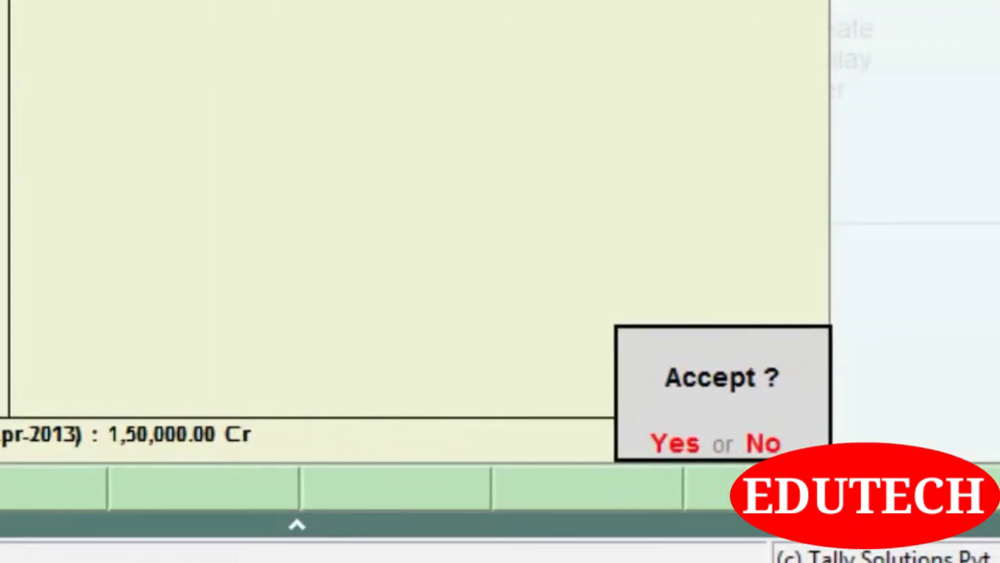
key("Return")
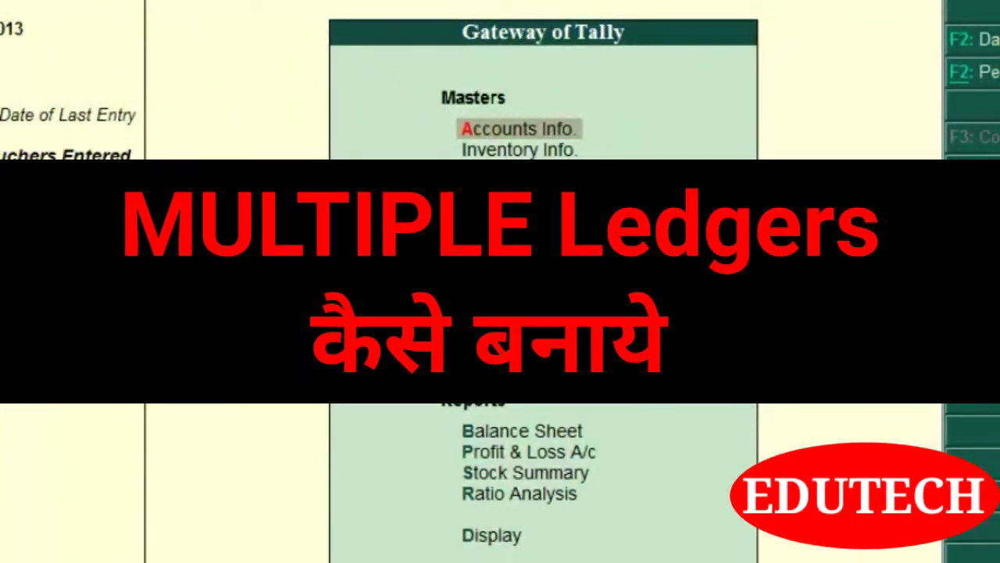
Start creating multiple ledgers from the accounts masters and set their parent group to Indirect Expenses.
key("Down")
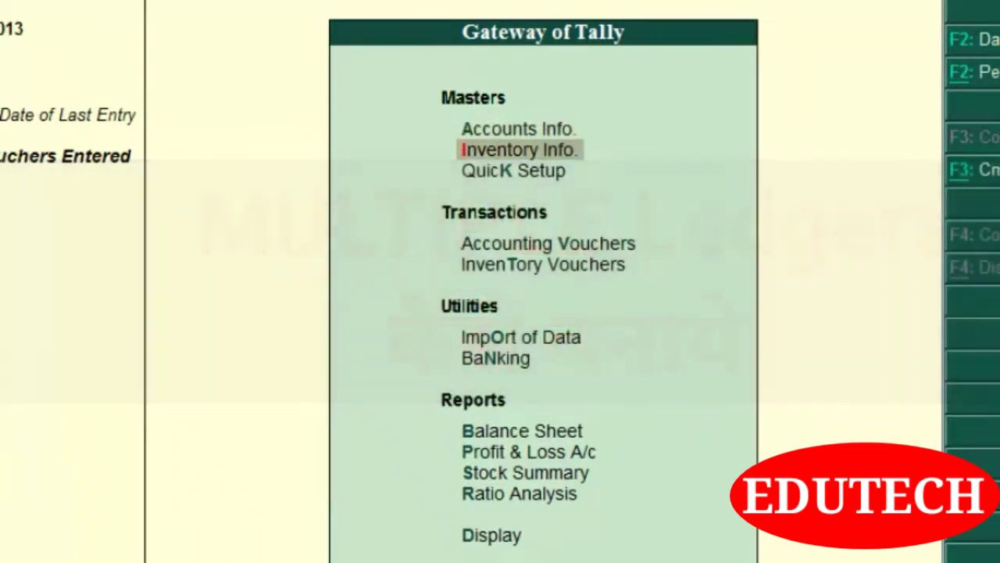
key("Up")
key("Return")
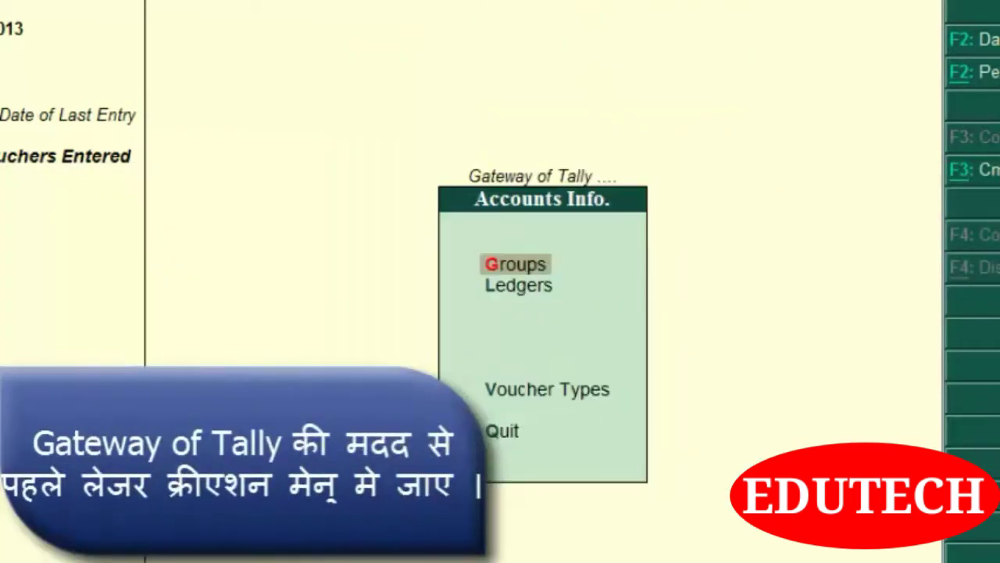
key("Down")
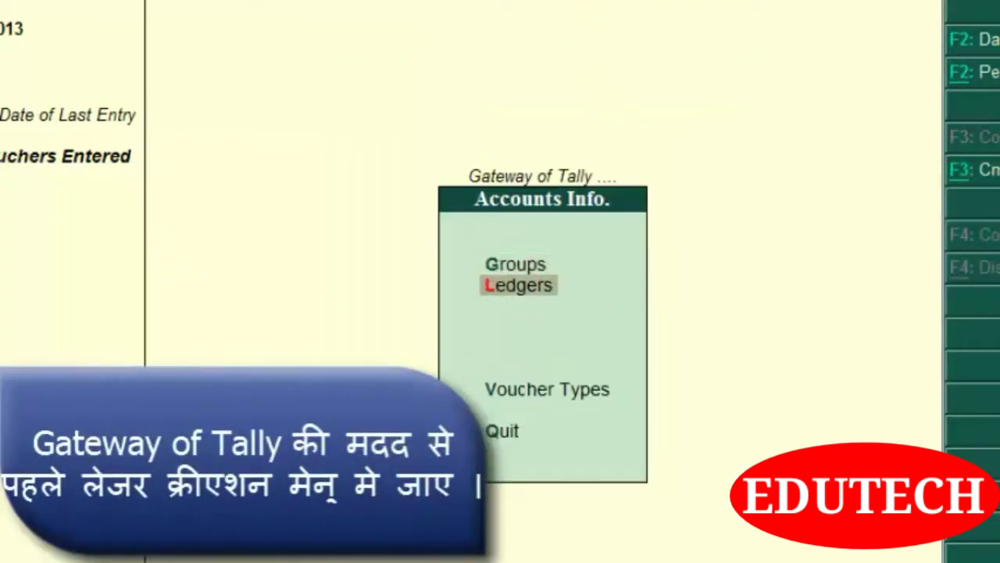
key("Return")
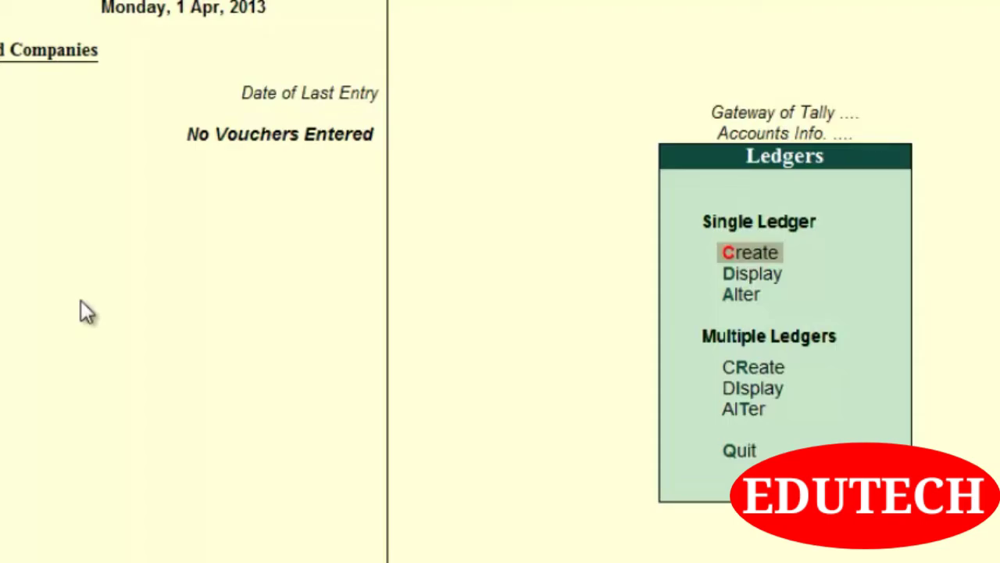
key("Down")
key("Down")
key("Down")
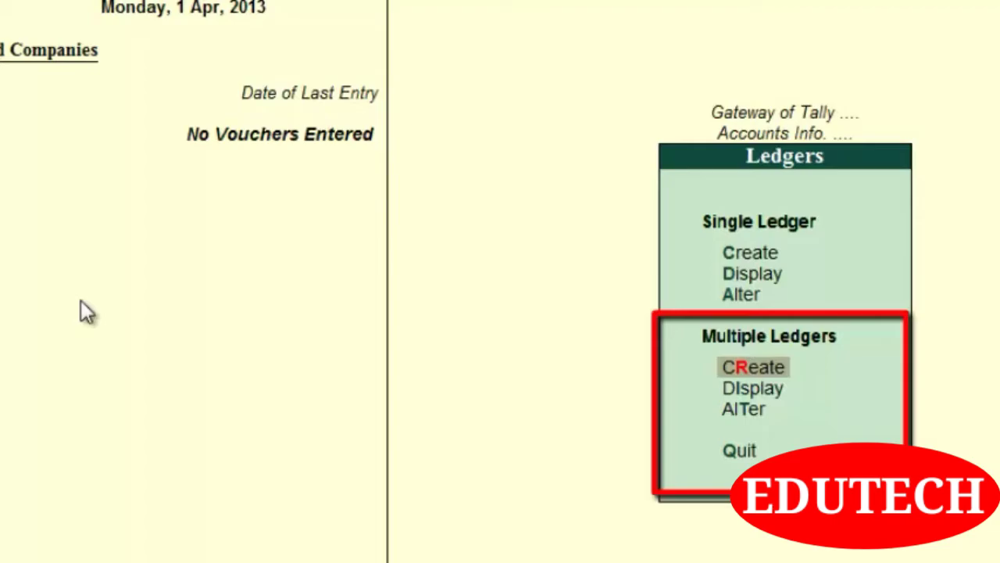
key("Return")
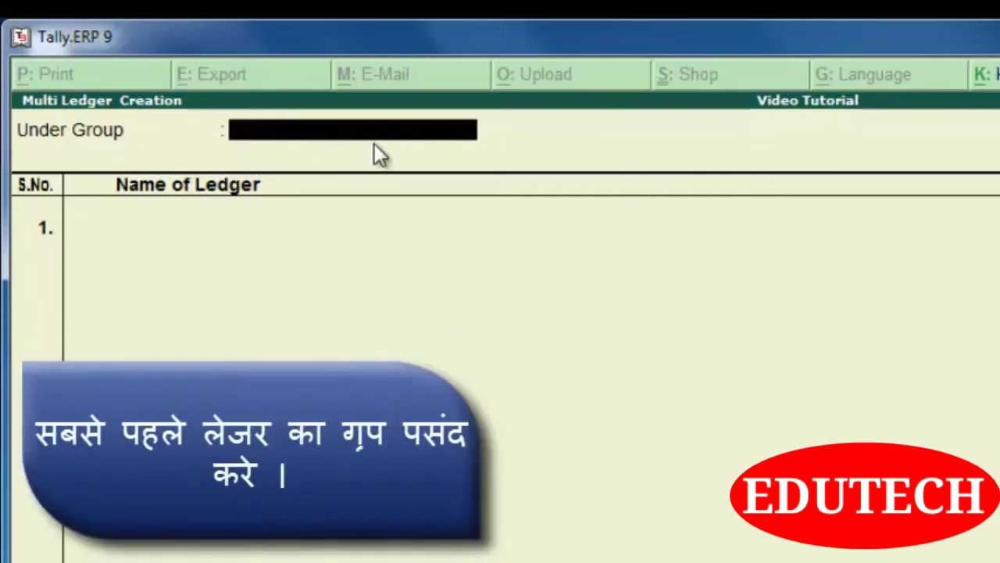
type("Indi")
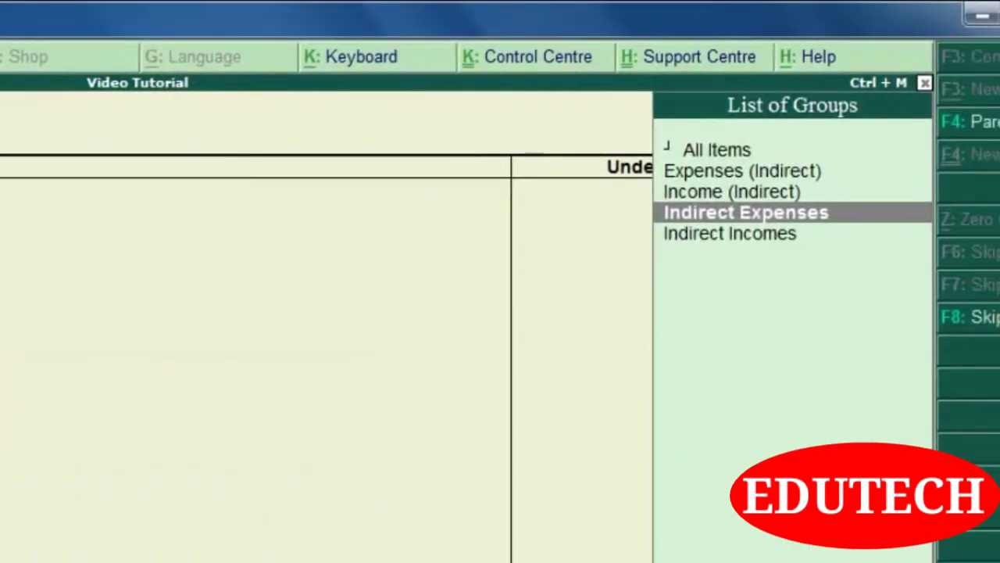
key("Return")
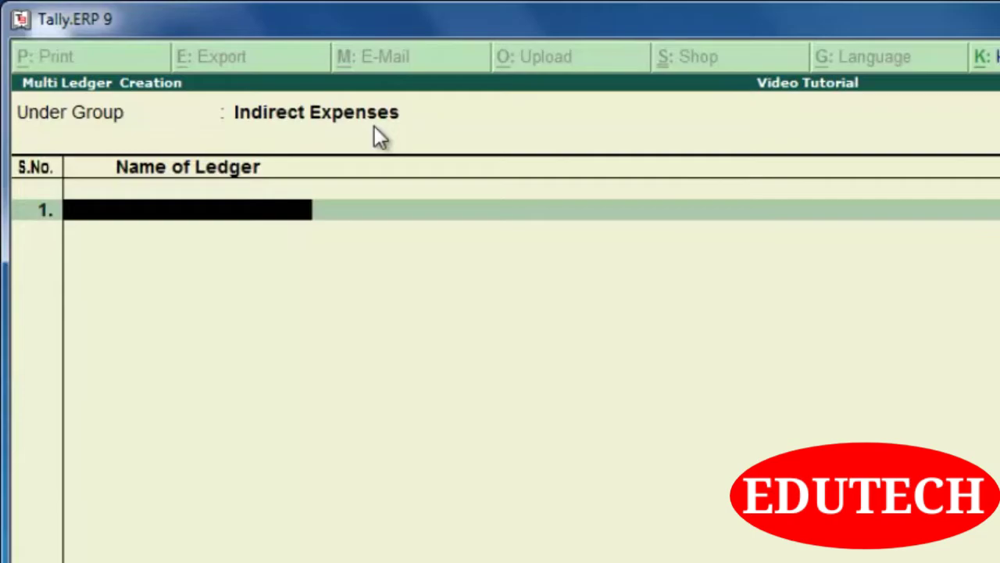
Enter Salary Of Employees as the first ledger, leaving its opening balance empty.
type("Sa")
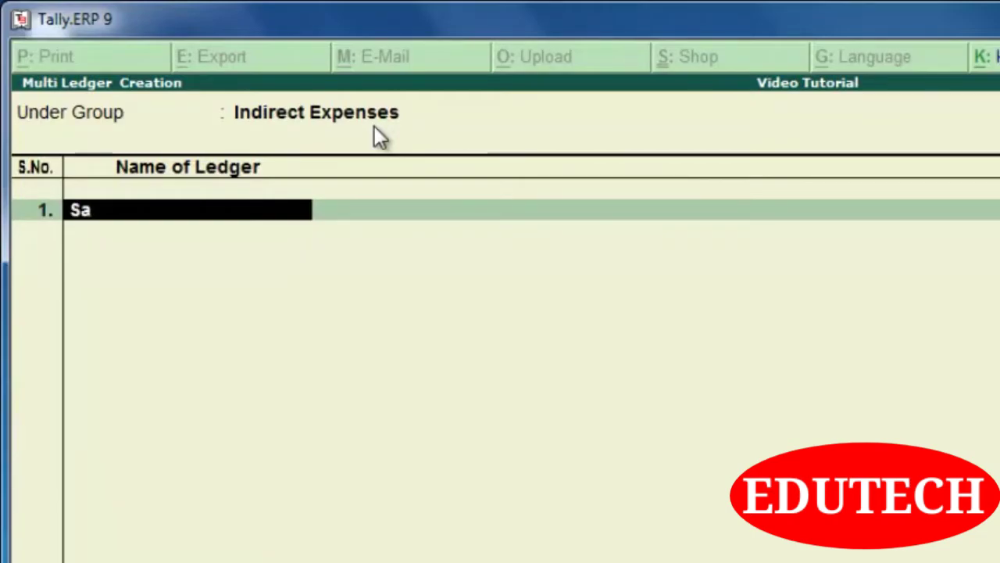
type("lary Of")
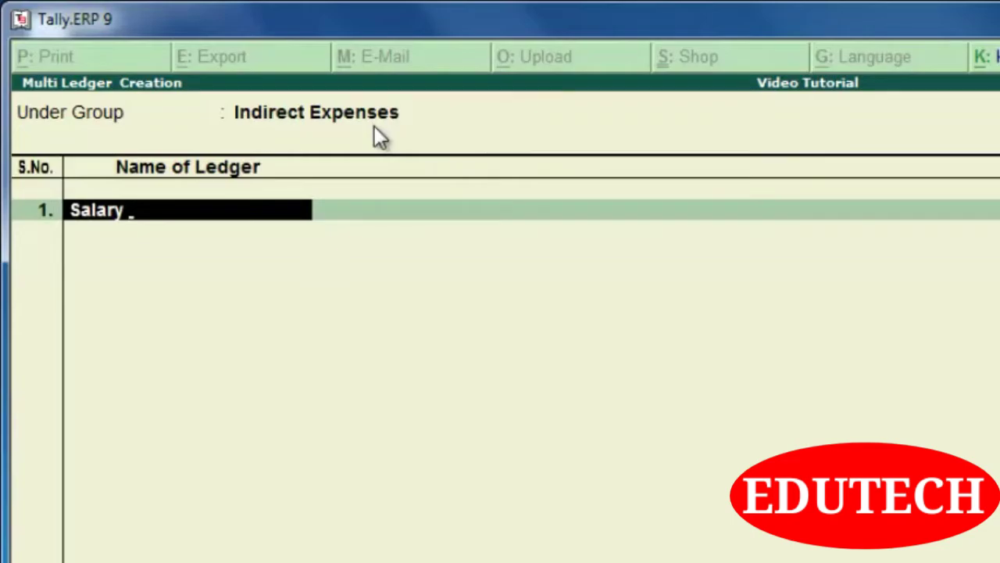
type(" Em")
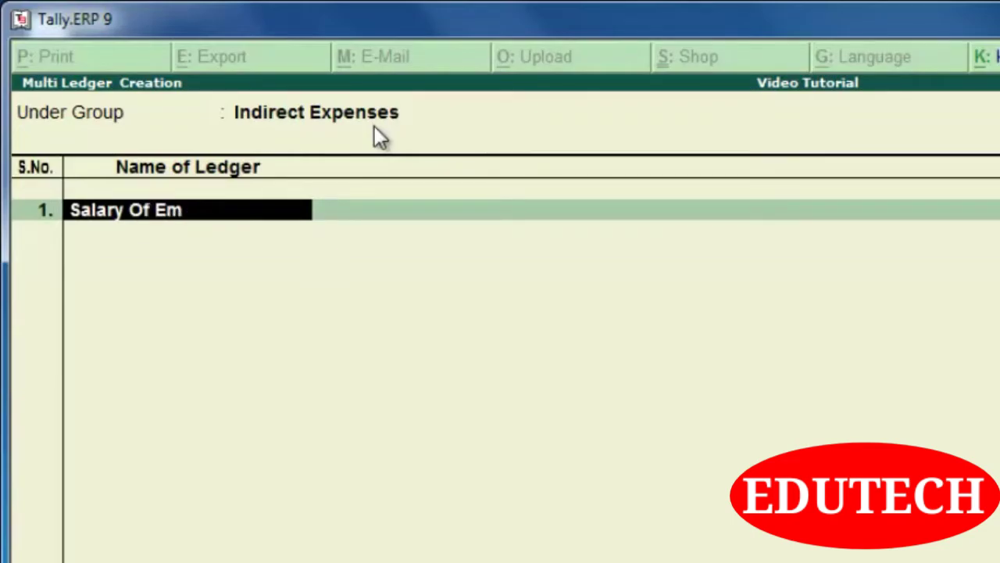
type("ployees")
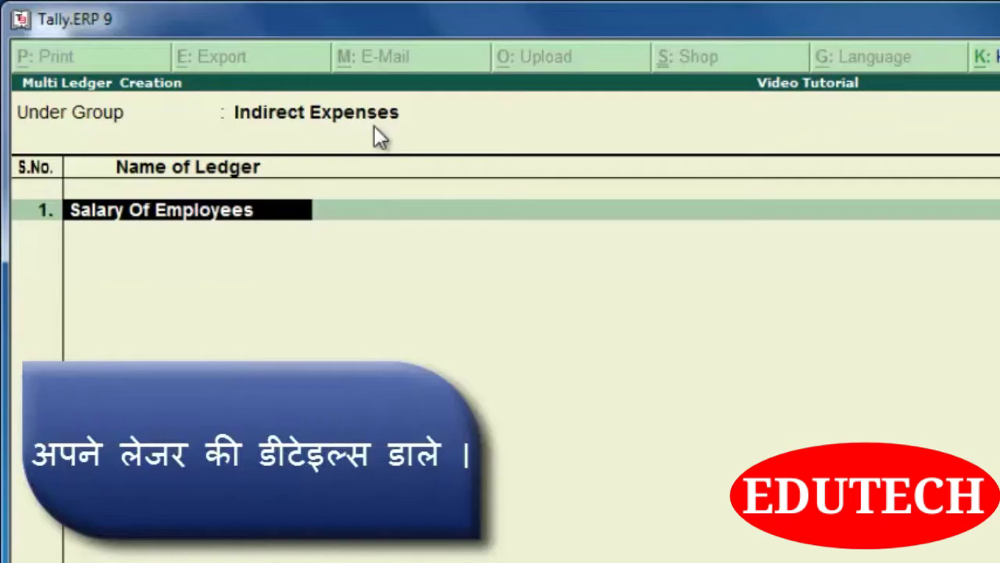
key("Return")
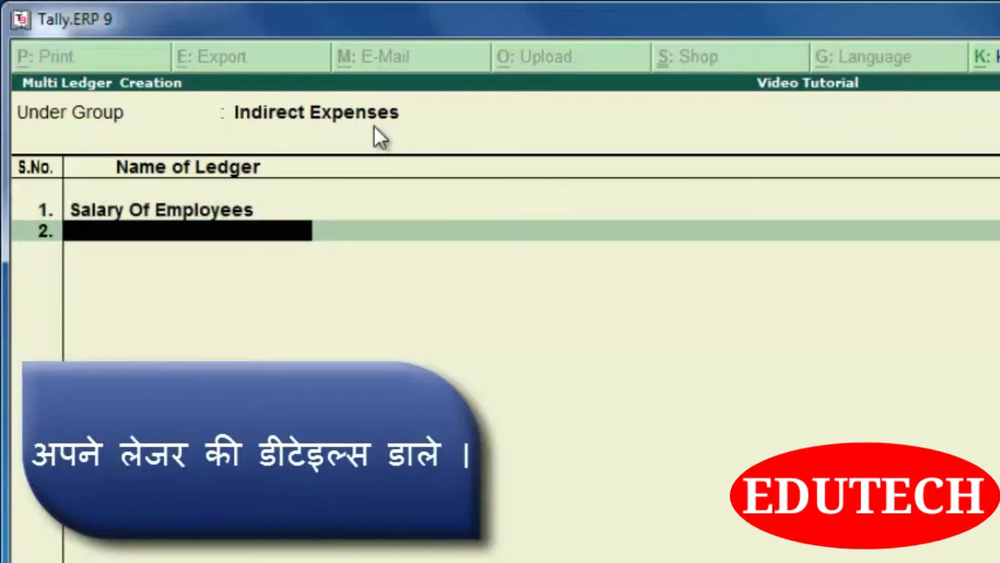
key("BackSpace")
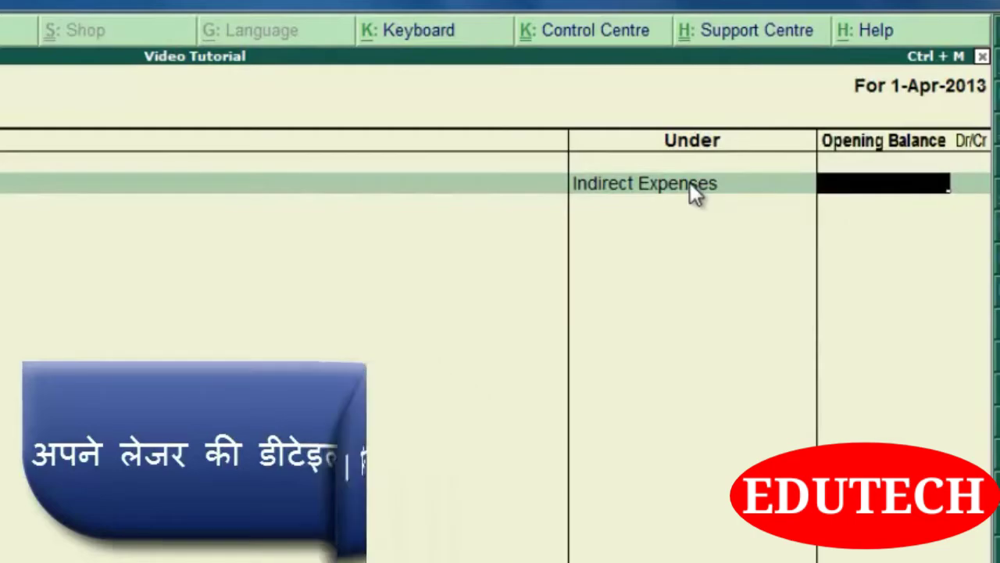
key("Return")
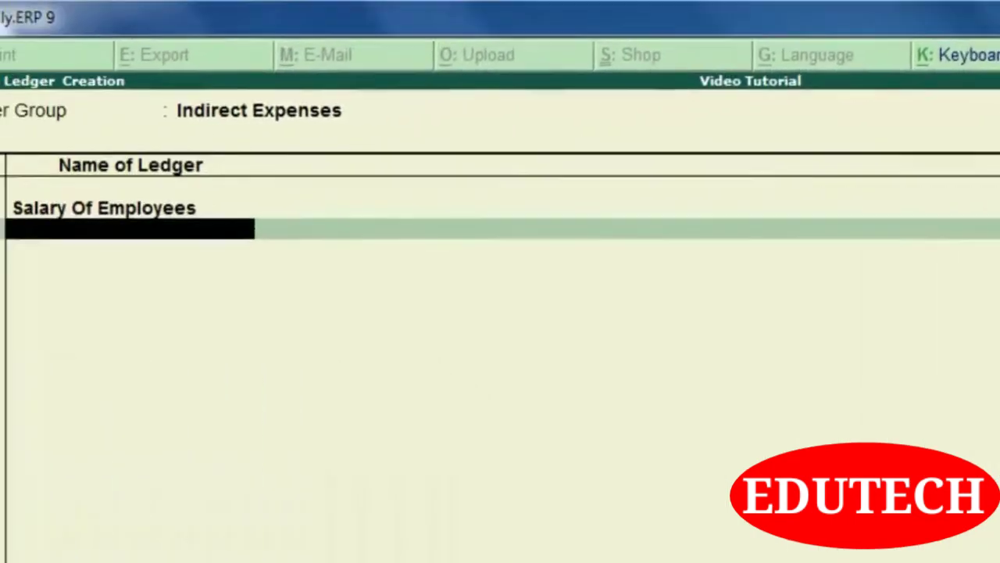
Enter Fuel as the second ledger, keeping Indirect Expenses as the parent group.
type("Fuel")
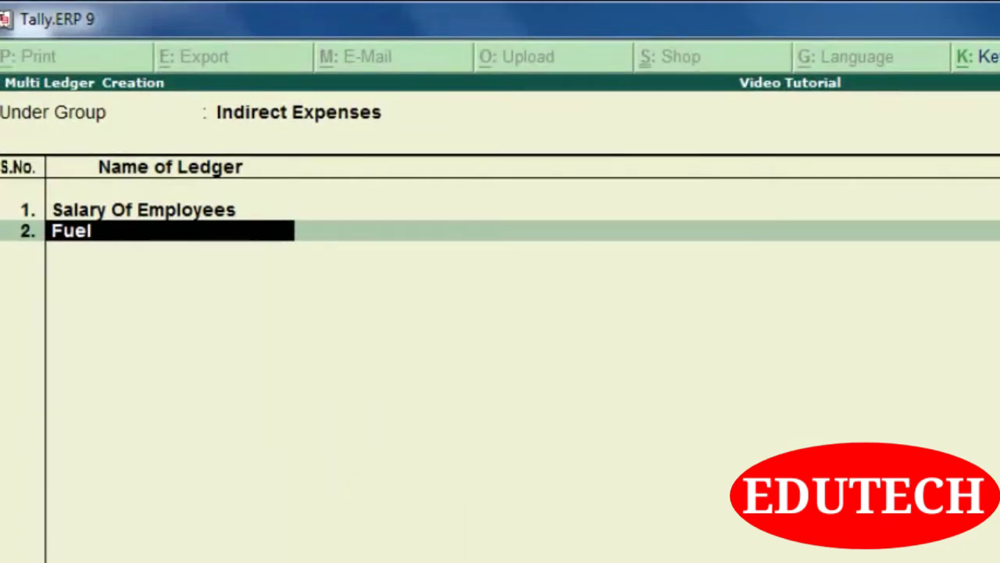
key("Return")
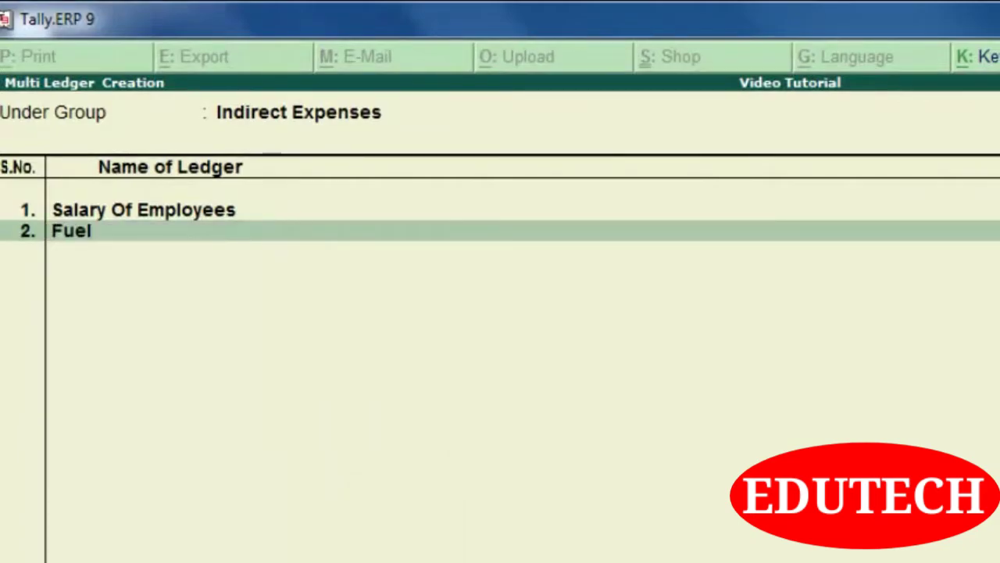
key("Return")
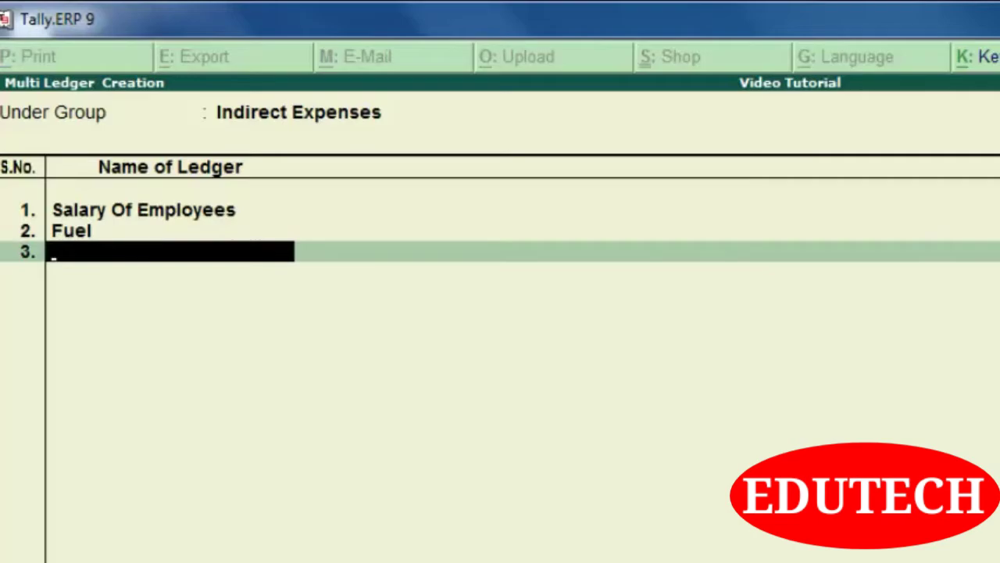
left_click(247, 122)
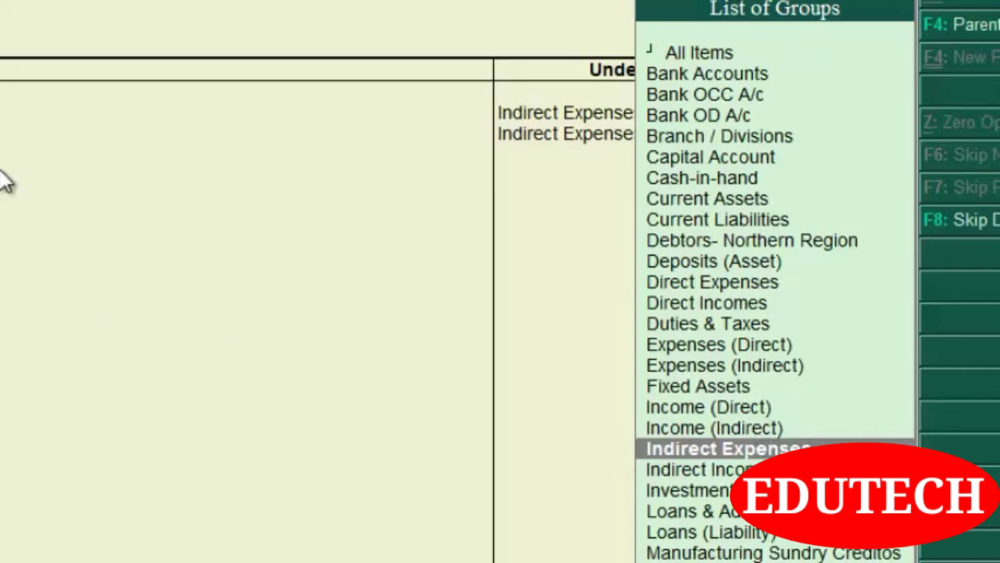
key("Return")
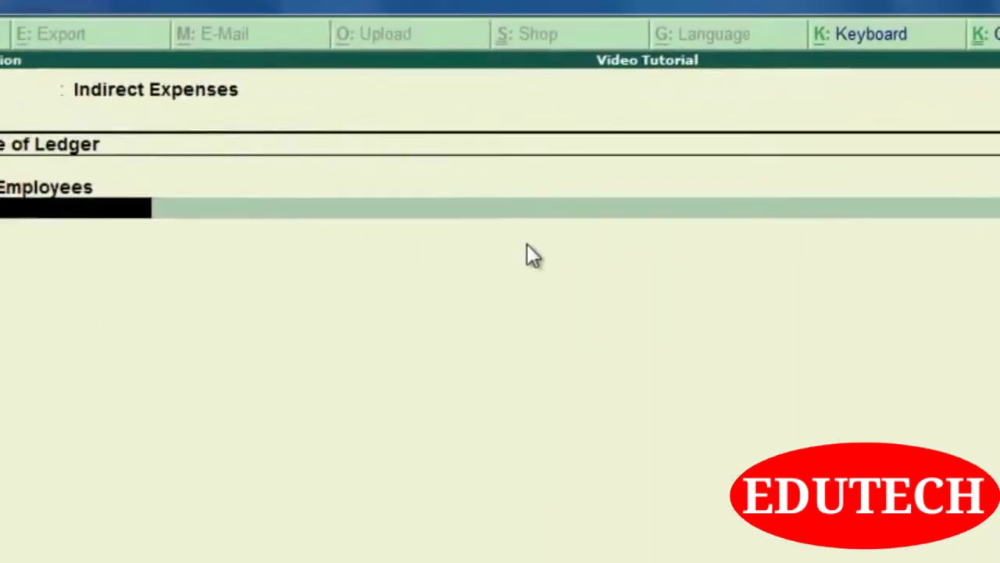
type("Fuel")
key("Return")
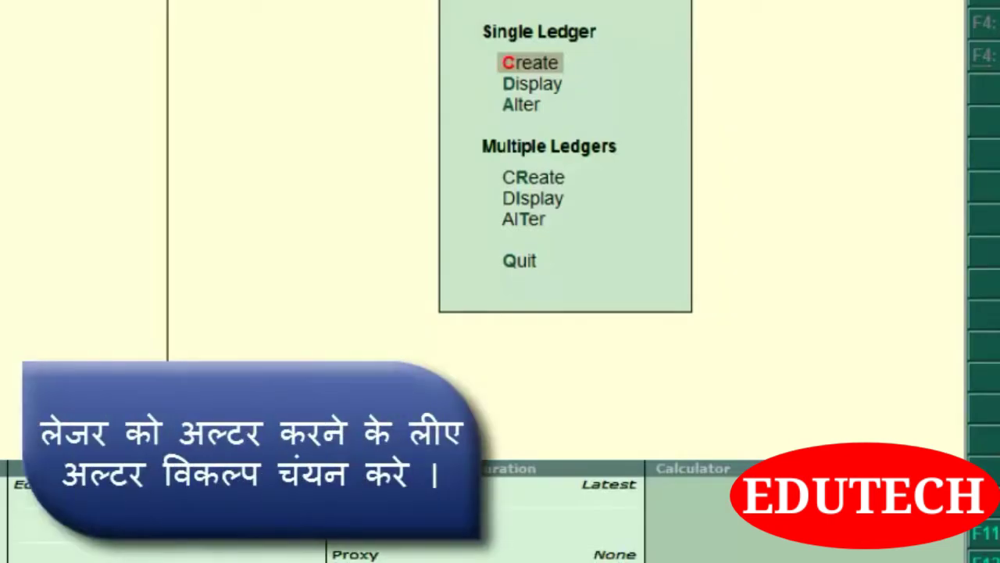
Open the display of multiple ledgers.
key("Down")
key("Down")
key("Down")
key("Down")
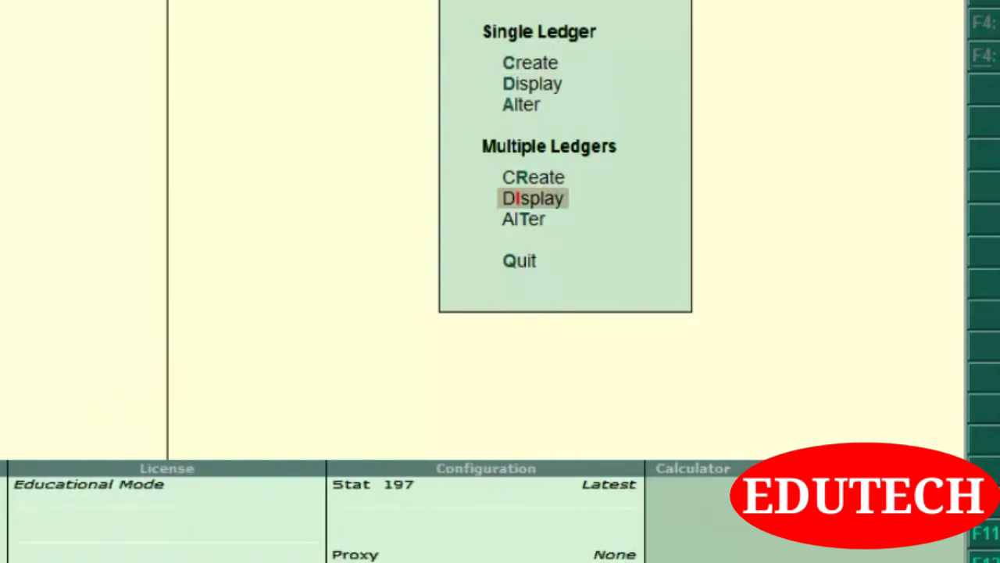
key("Down")
key("Return")
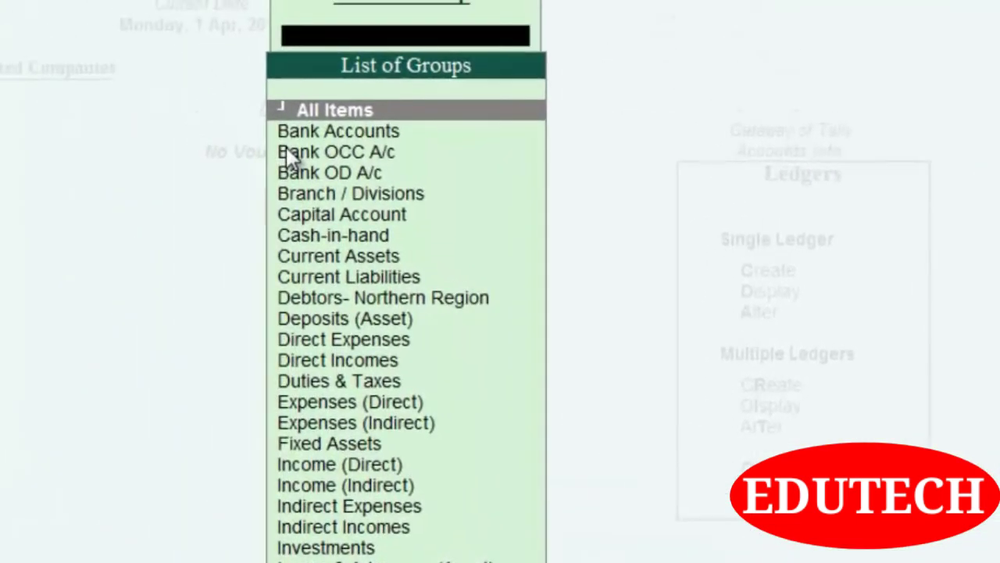
Choose the Indirect Expenses group to list its ledgers.
type("I")
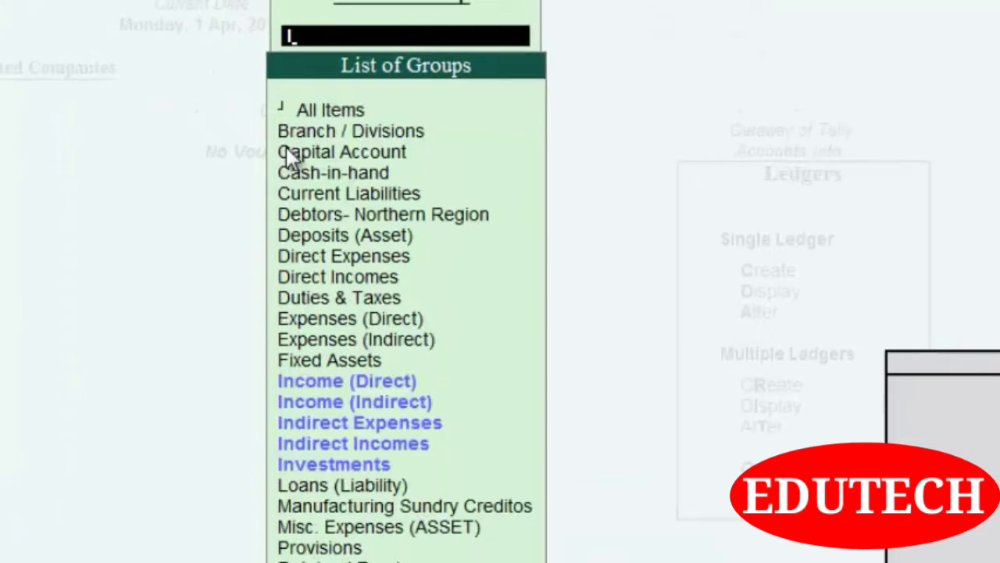
key("BackSpace")
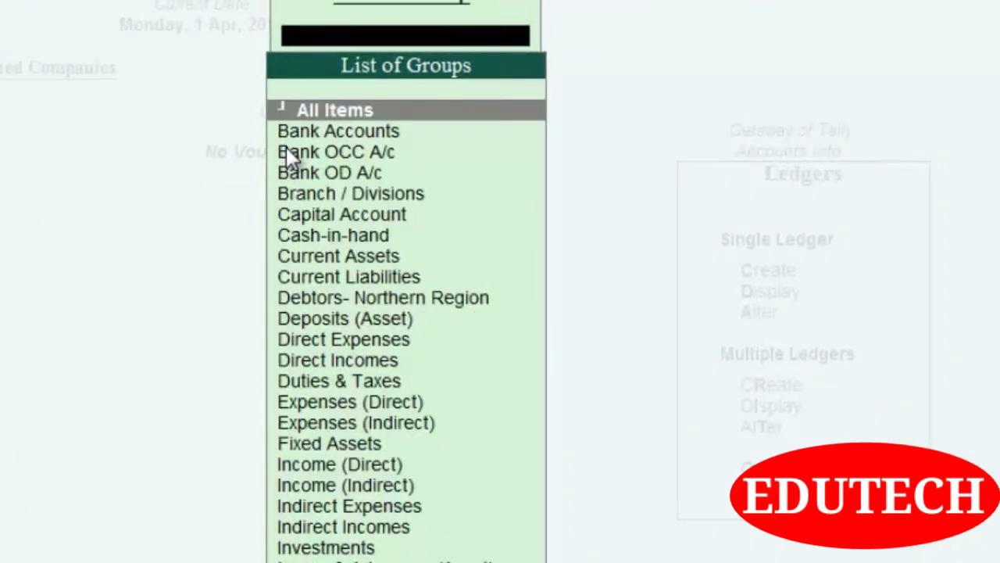
key("Down")
key("Down")
key("Down")
key("Down")
key("Down")
key("Down")
key("Down")
key("Down")
key("Down")
key("Down")
key("Down")
key("Down")
key("Down")
key("Down")
key("Down")
key("Down")
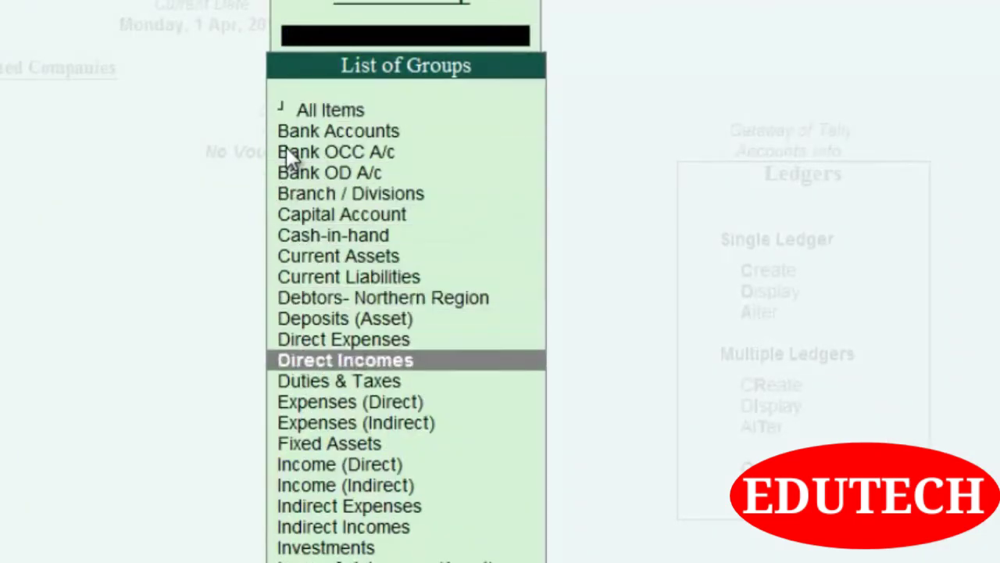
key("Down")
key("Down")
key("Down")
key("Return")
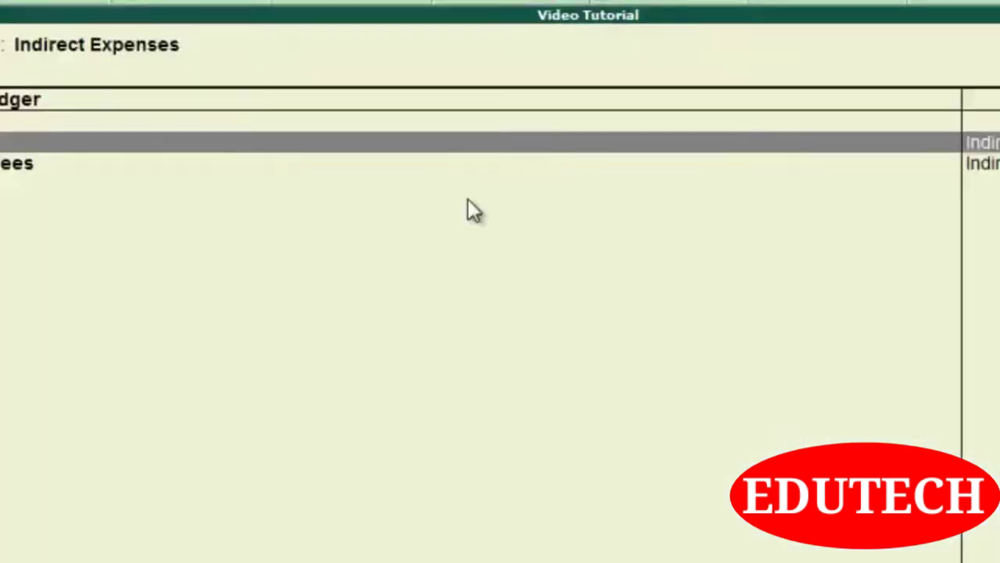
Review the ledgers listed under Indirect Expenses and leave the multiple-ledger display.
key("Down")
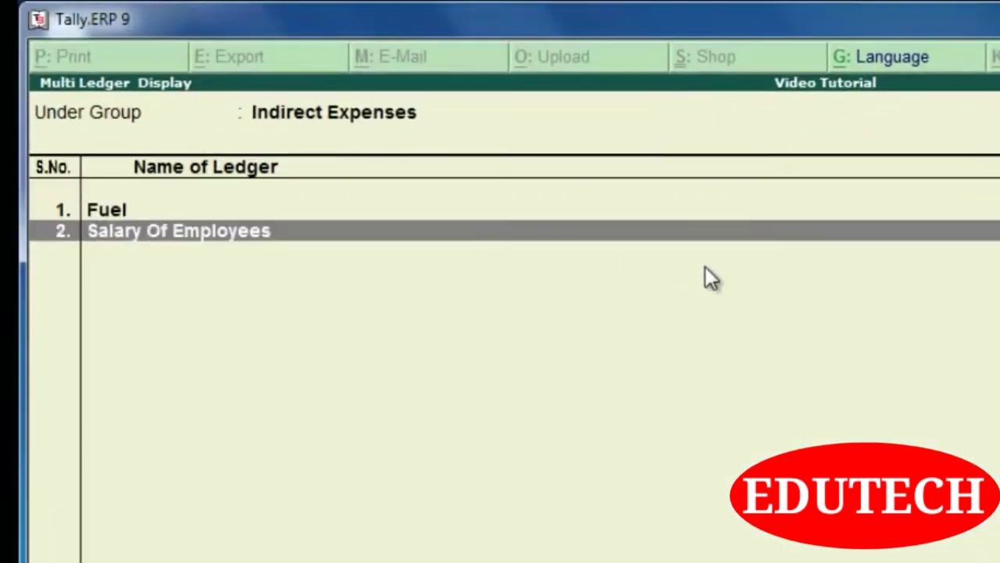
key("Up")
key("Down")
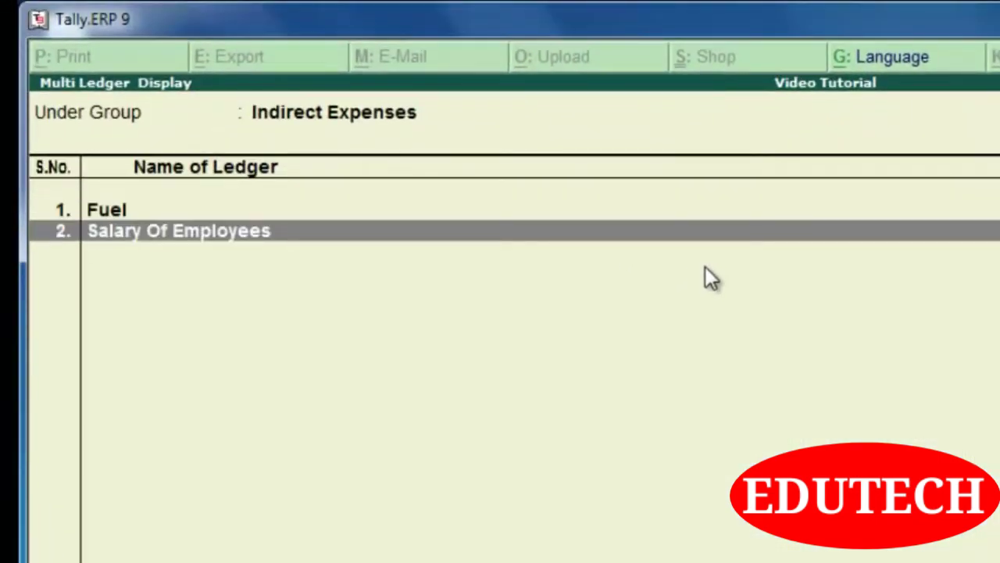
key("Up")
key("Down")
key("Escape")
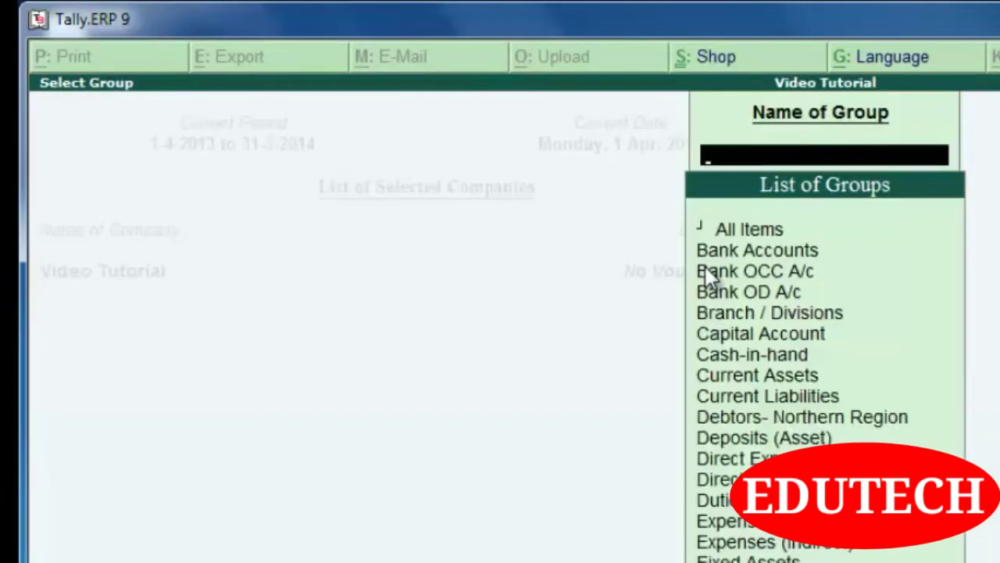
key("Escape")
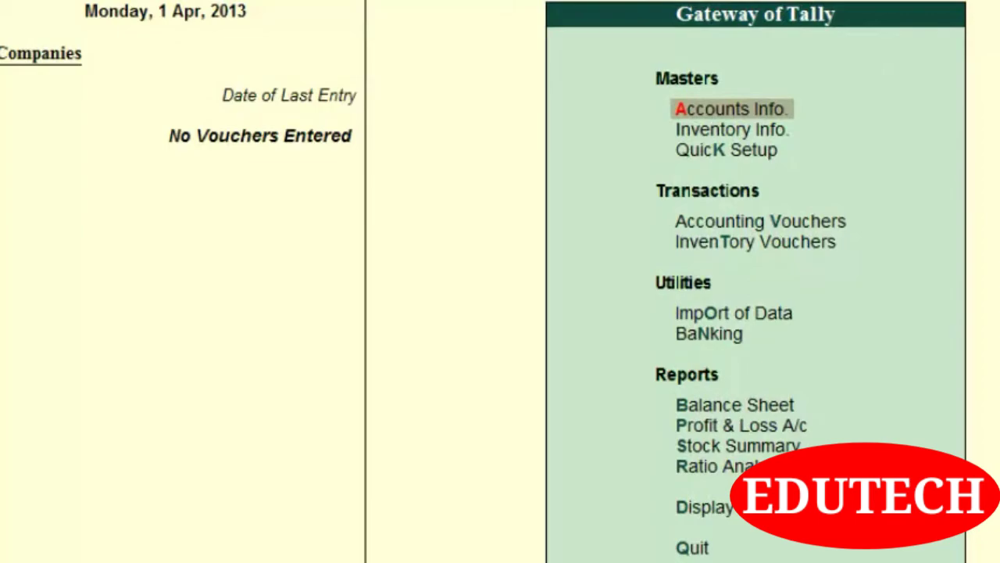
Open the inventory masters and go to the godowns entry.
key("Down")
key("Return")
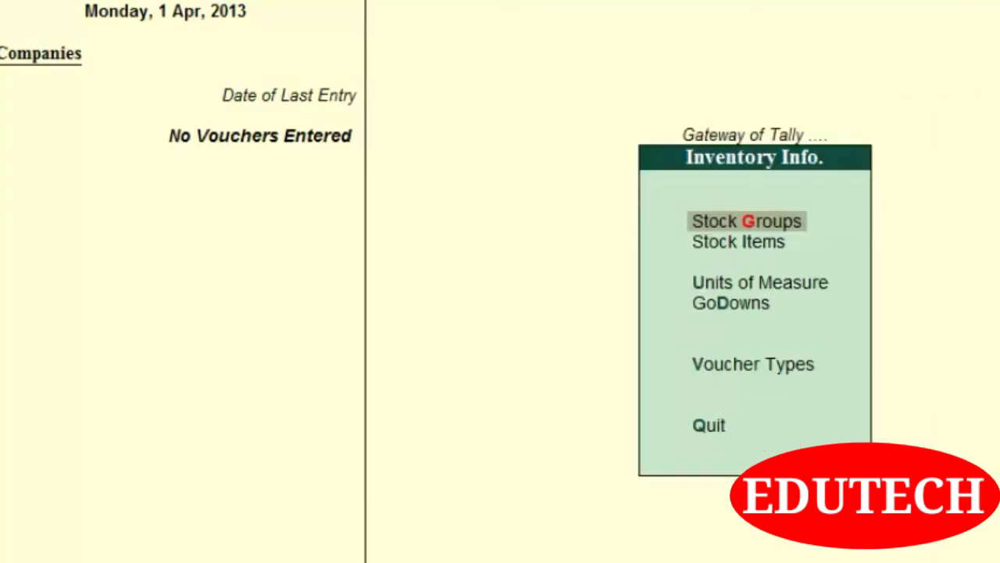
key("Down")
key("Down")
key("Down")
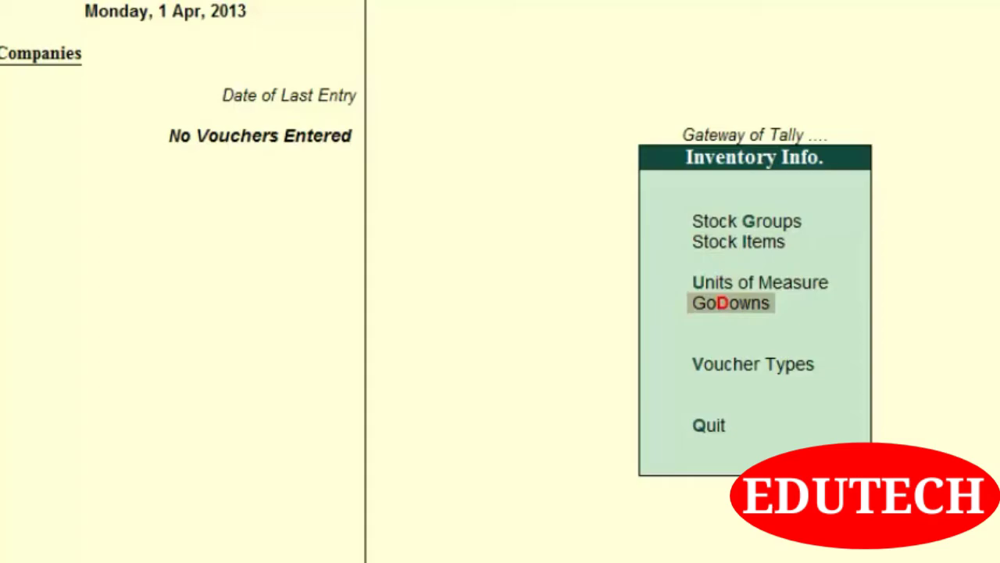
Check the Maintain Multiple Godowns option in the company's inventory features, accept the settings and return to the inventory masters.
key("F11")
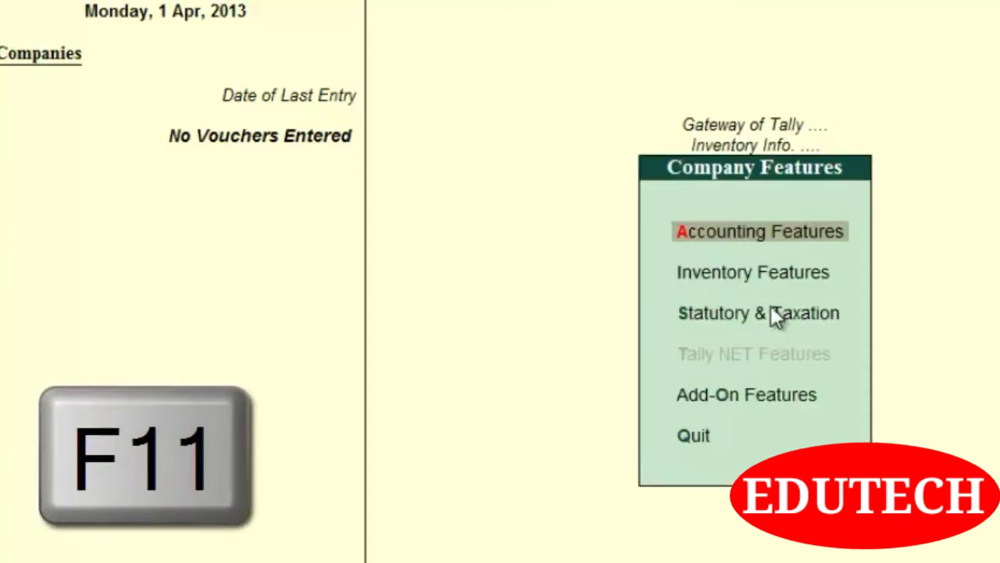
left_click(774, 280)
left_click(773, 274)
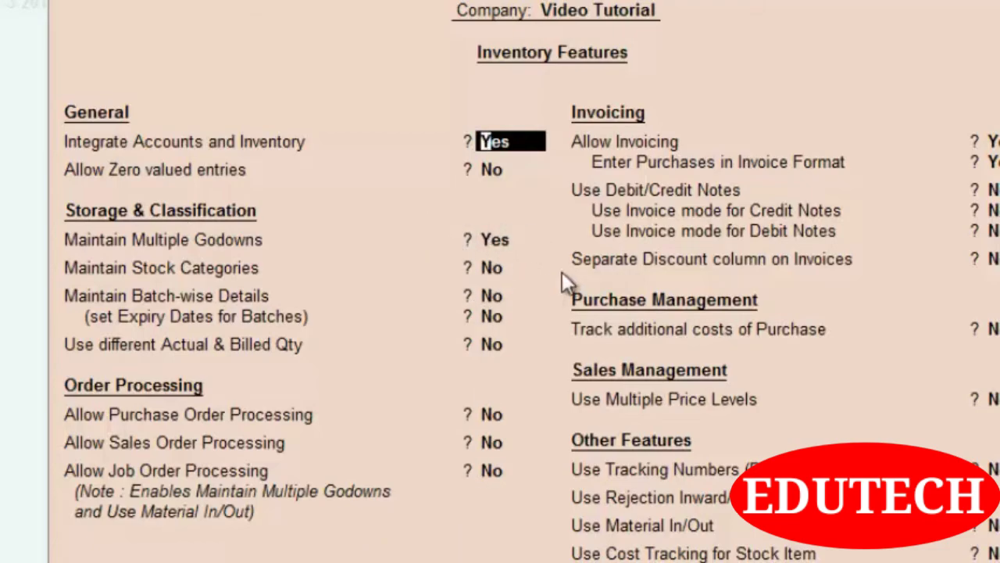
key("ctrl+a")
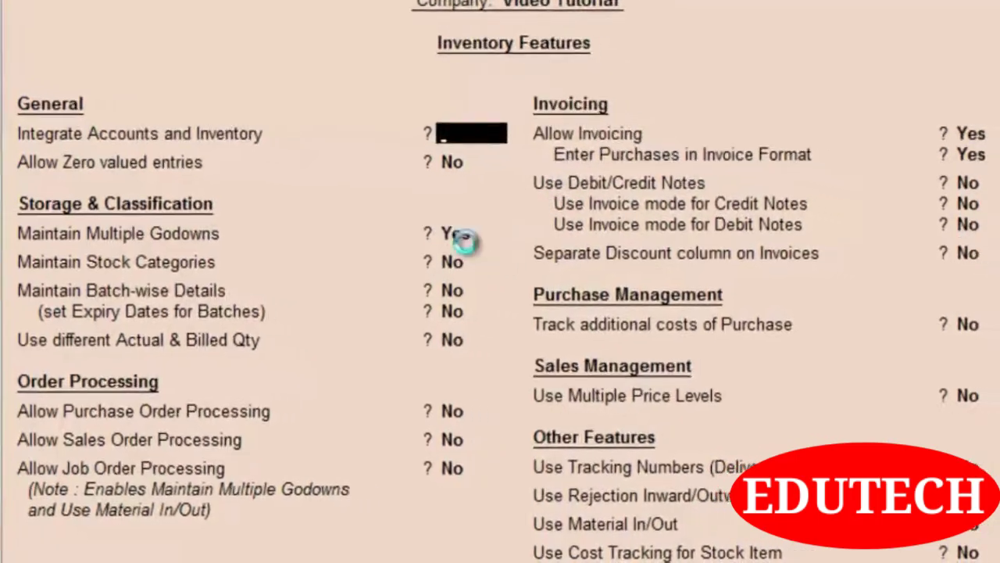
key("Escape")
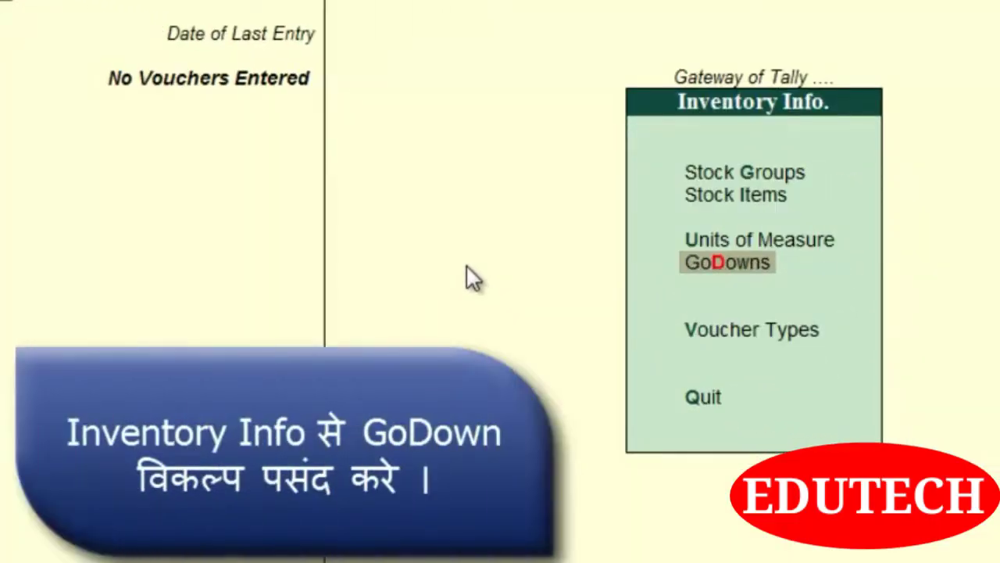
Open the creation form for a single godown.
key("Down")
key("Up")
key("Return")
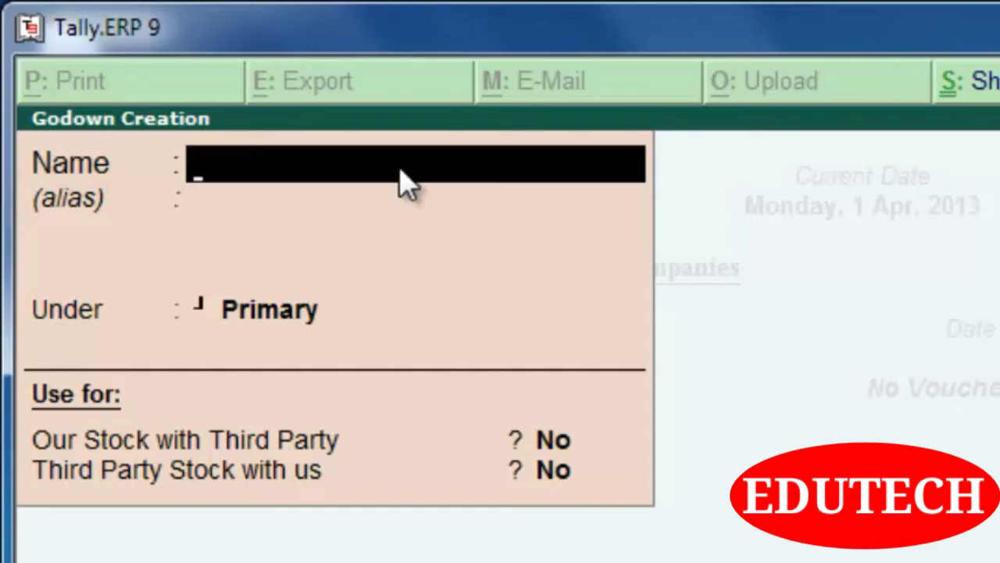
type("Maninagar - 1")
key("Return")
key("BackSpace")
key("BackSpace")
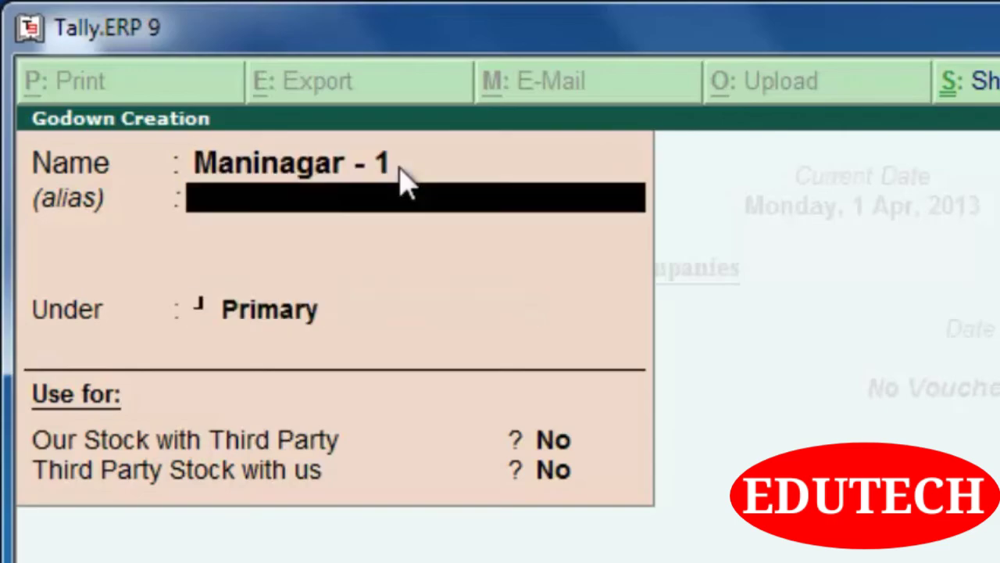
Name the new godown Ahmedabad and leave its alias blank.
type("Ahm,e")
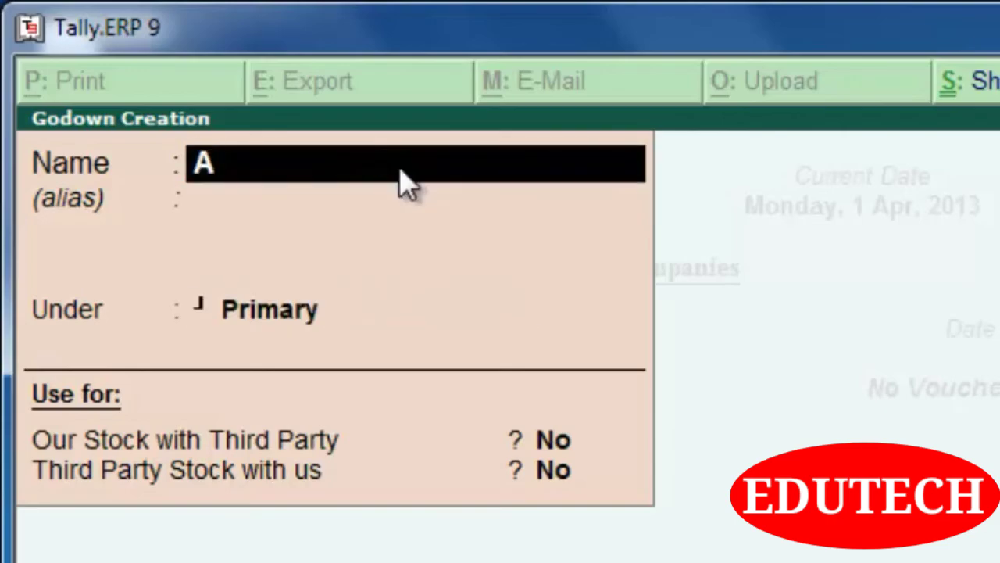
key("BackSpace")
key("BackSpace")
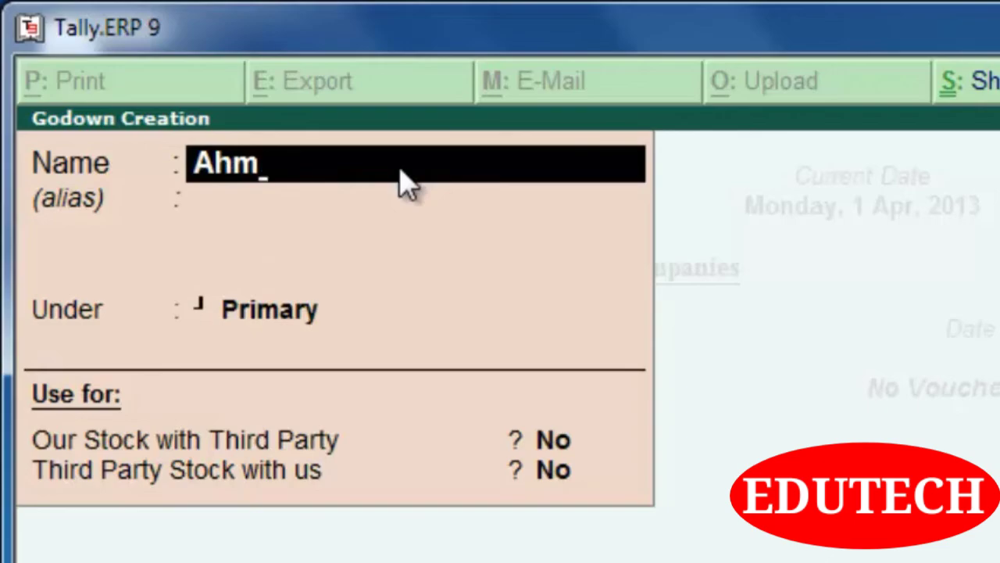
type("edabad")
key("Return")
key("Return")
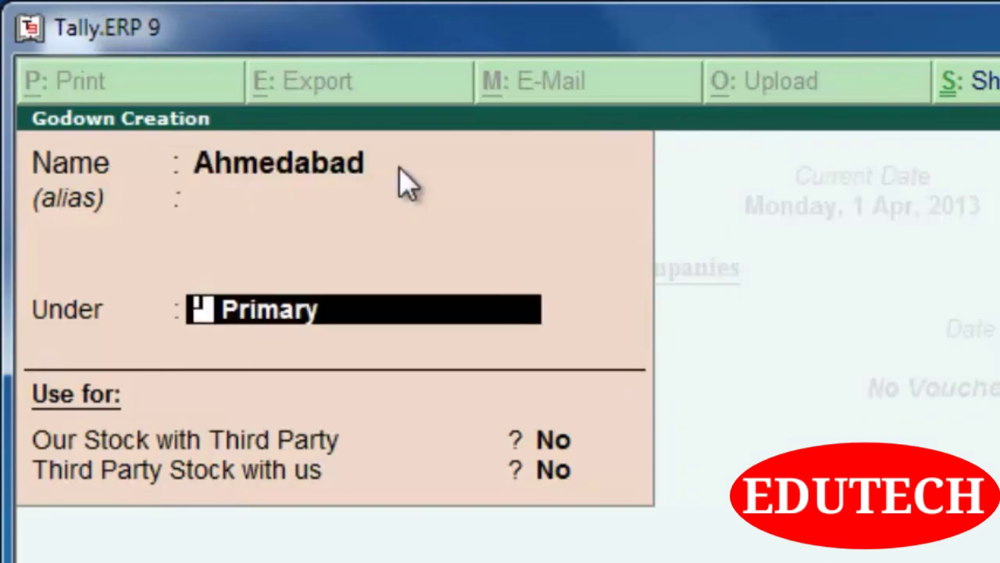
Keep Ahmedabad under Primary with both third-party stock options at No, and save the godown.
key("Return")
key("Return")
key("BackSpace")
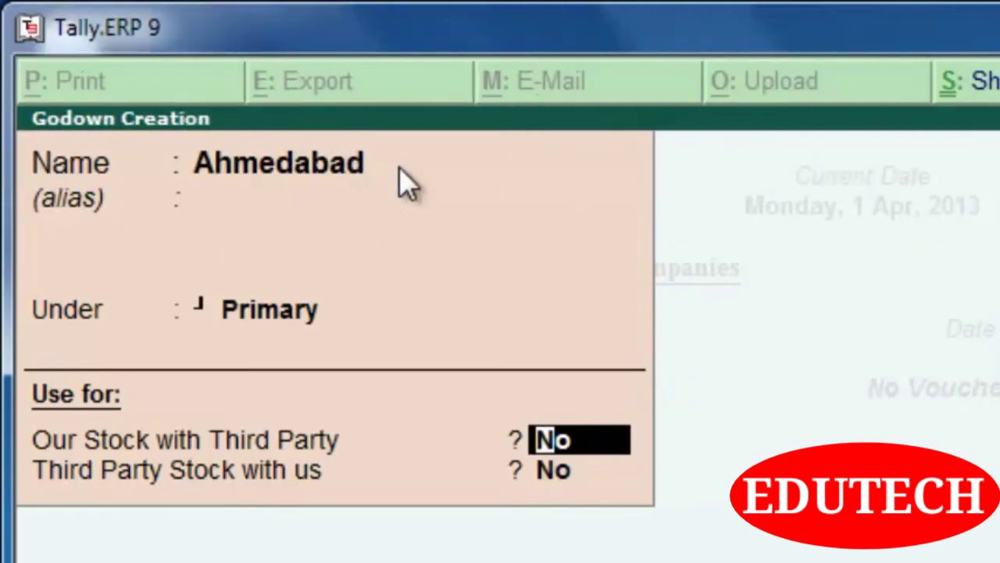
key("Return")
key("Return")
key("Return")
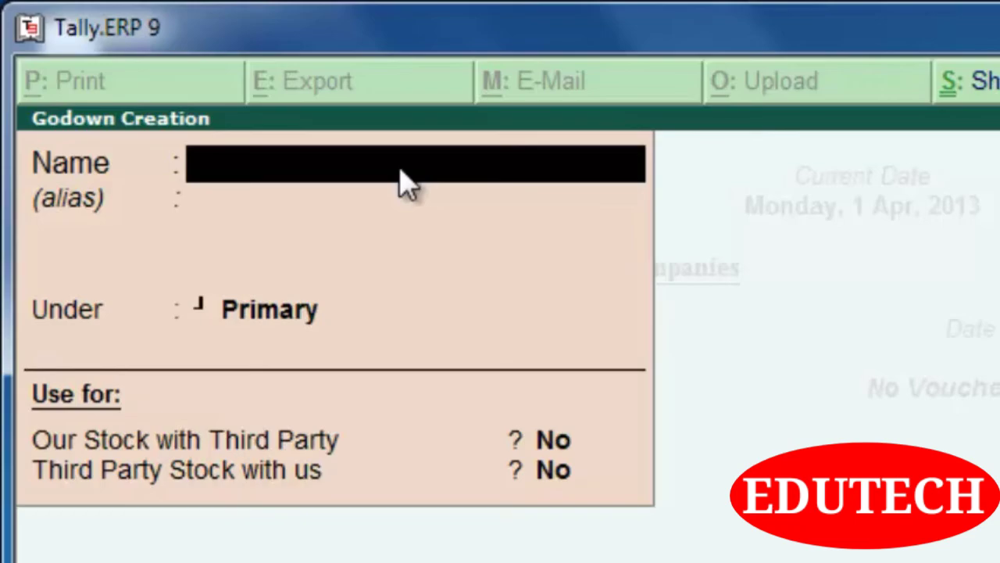
Name the next godown Maninagar Godown and leave its alias blank.
type("Manin")
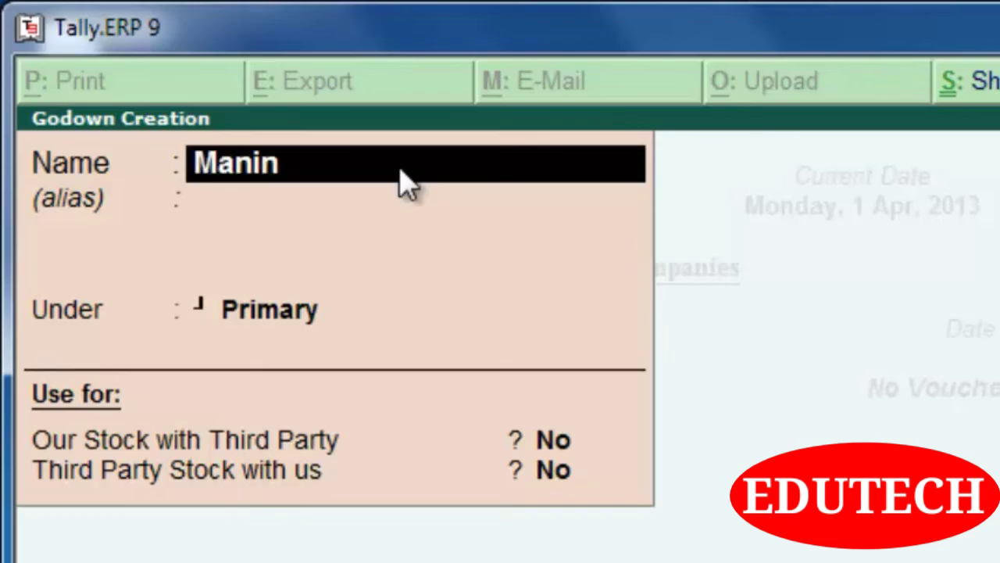
type("agar")
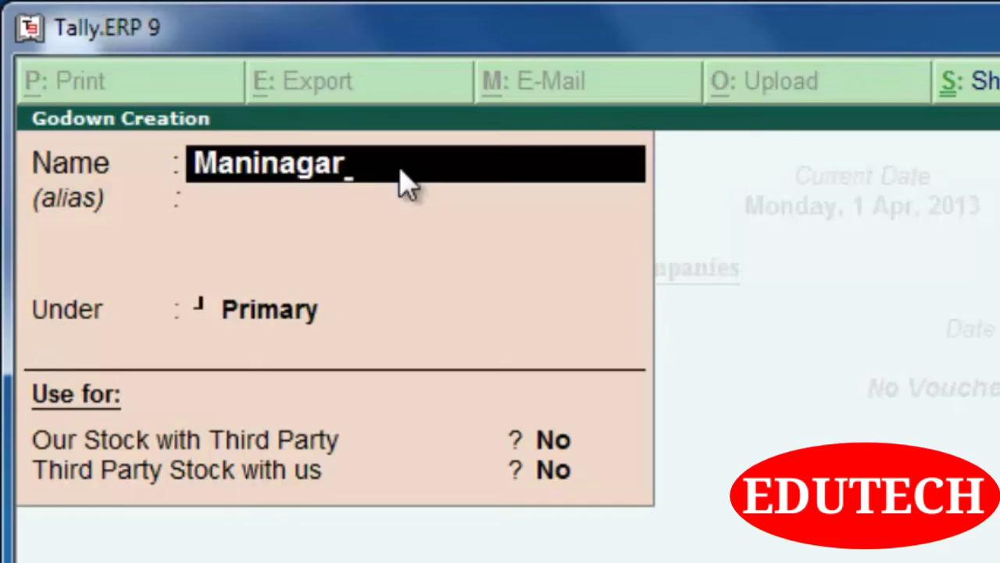
type(" Dod")
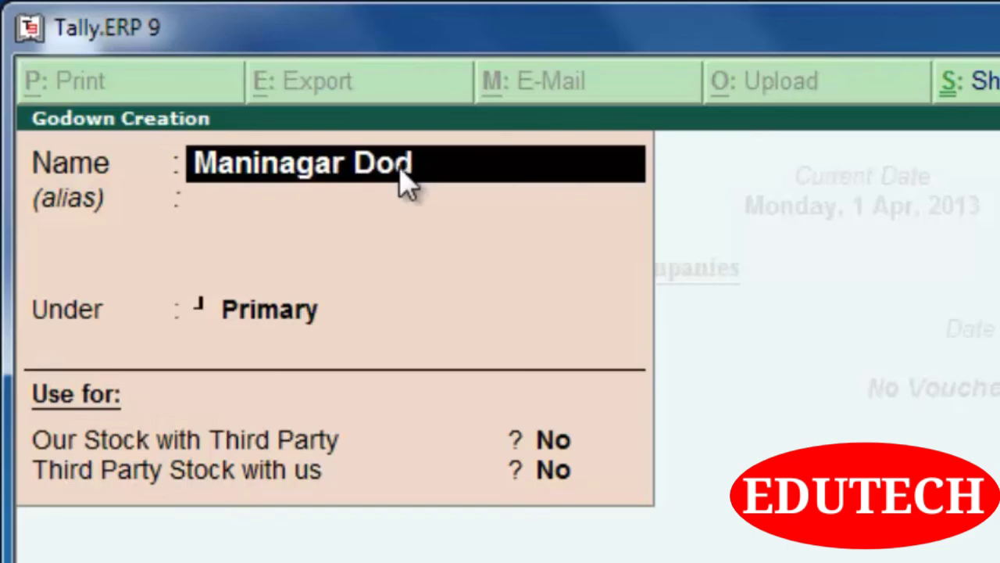
key("BackSpace")
key("BackSpace")
key("BackSpace")
key("BackSpace")
type("Godown")
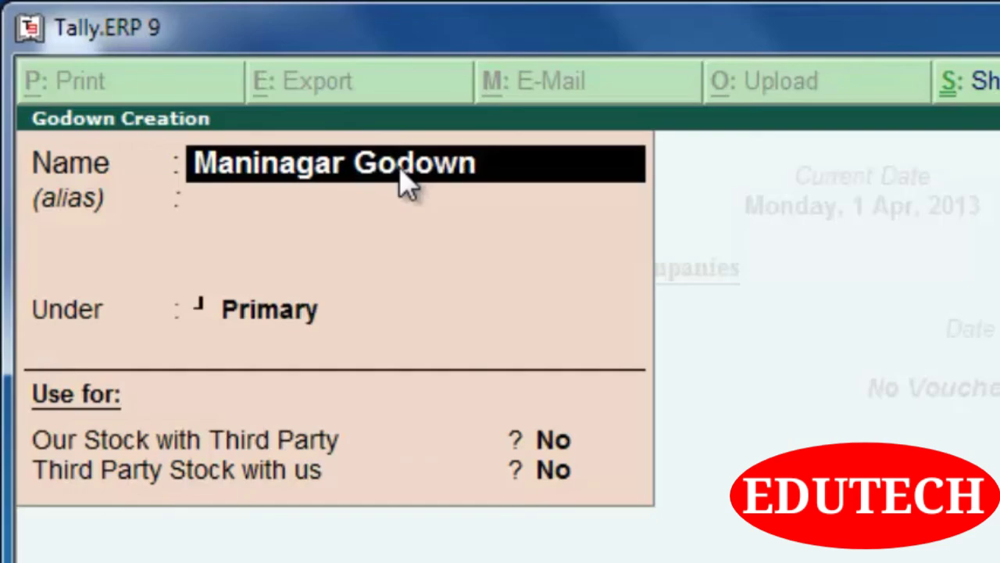
key("Return")
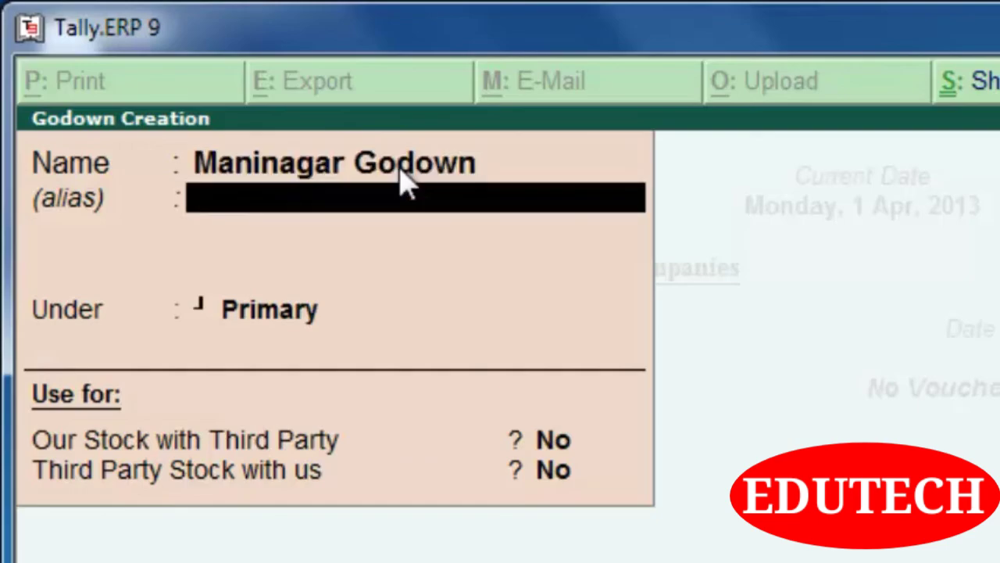
key("Return")
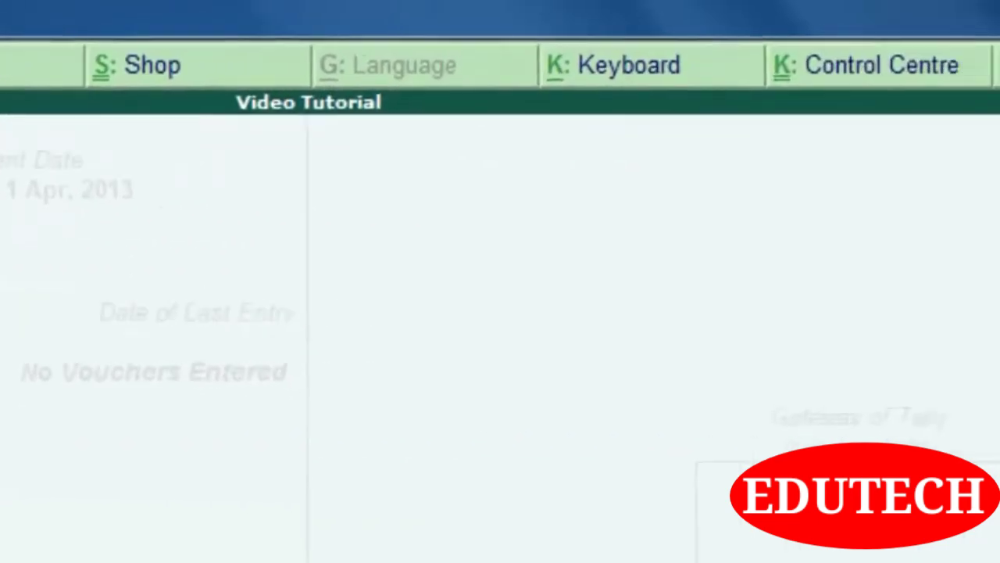
Place Maninagar Godown under Ahmedabad, keep the third-party stock options at their defaults, and save it.
key("Down")
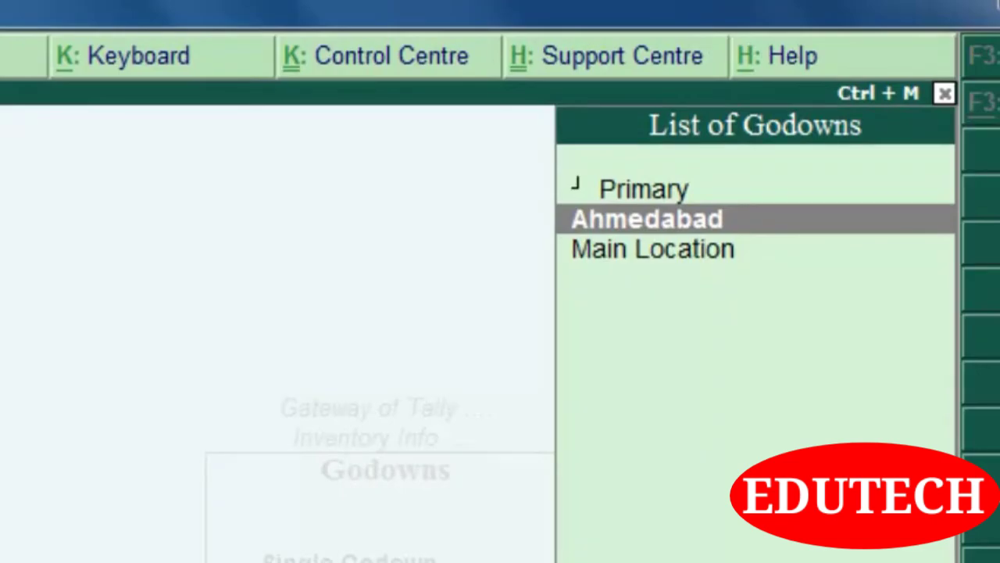
key("Down")
key("Up")
key("Return")
key("Return")
key("Return")
left_click(398, 109)
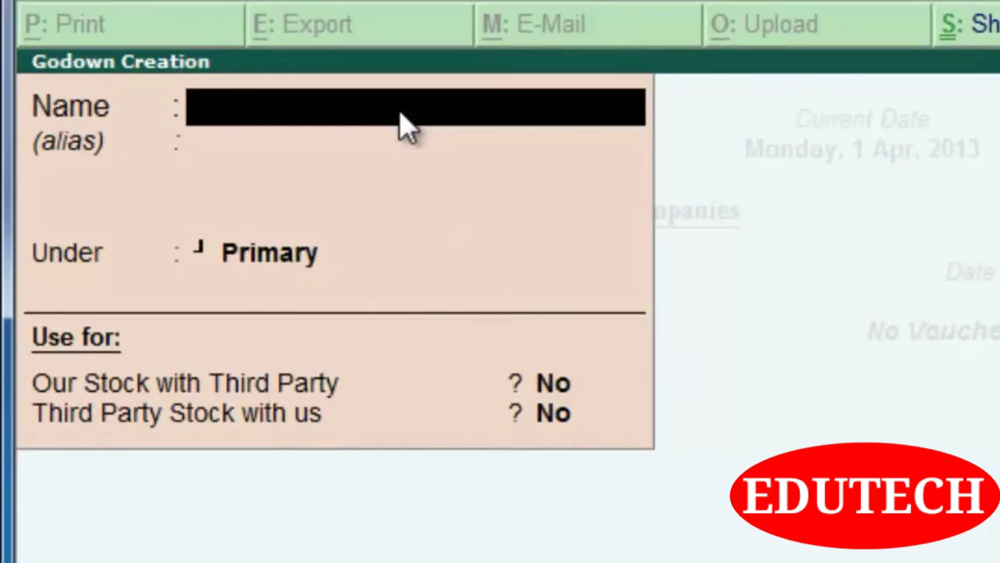
Name the third godown Navarangpura Godown.
type("Navarang")
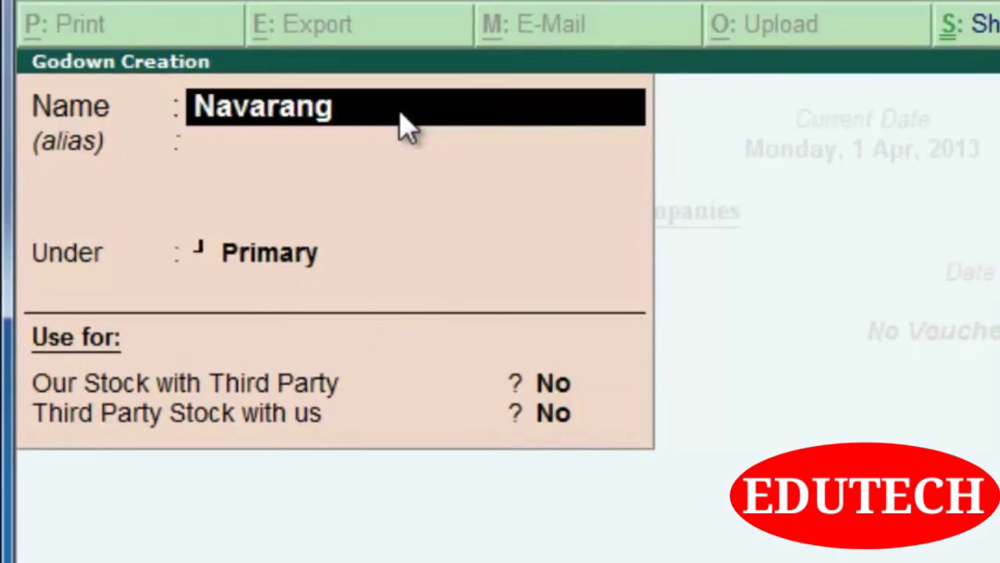
type("pura")
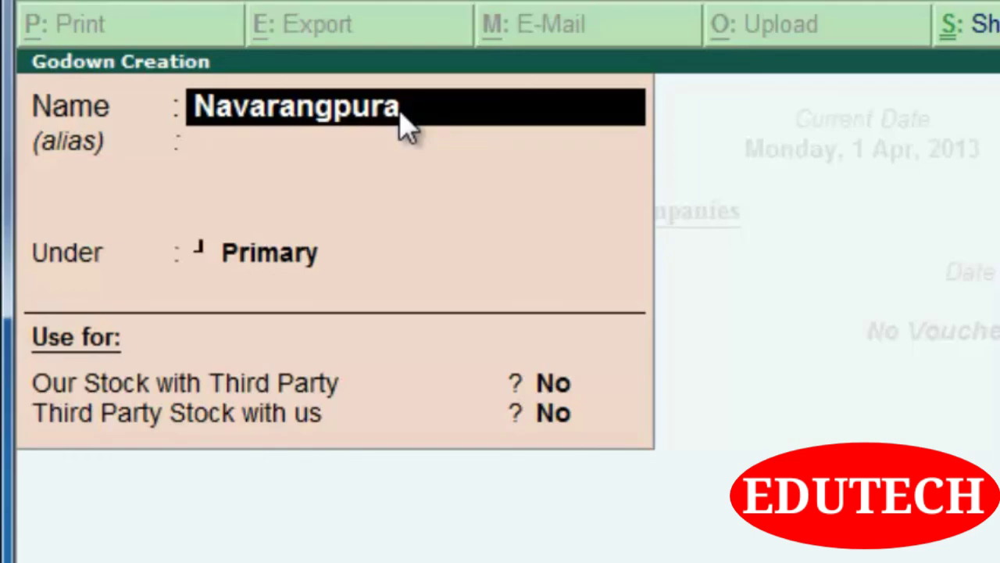
type(" D")
key("BackSpace")
key("BackSpace")
type("Gow")
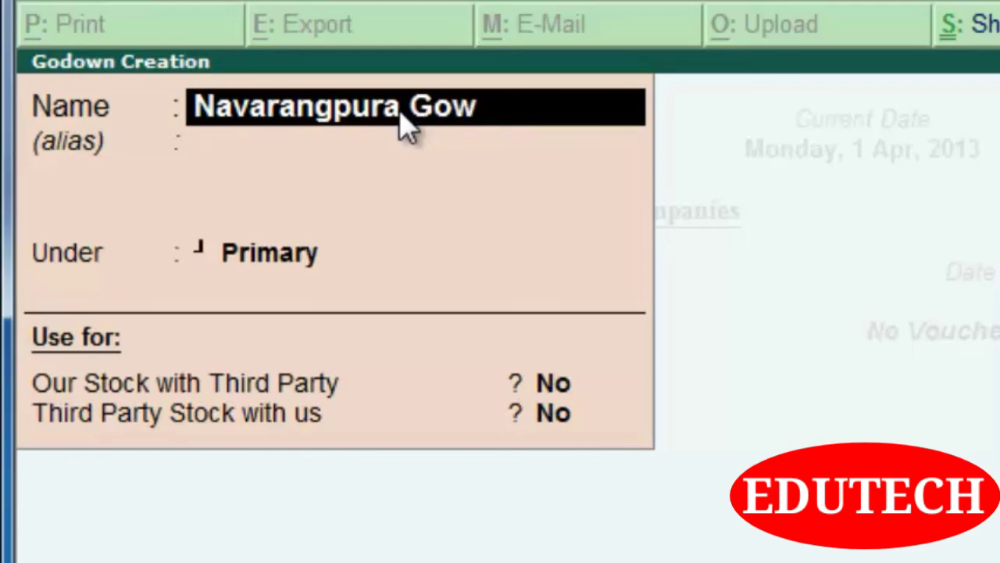
type("doe")
key("BackSpace")
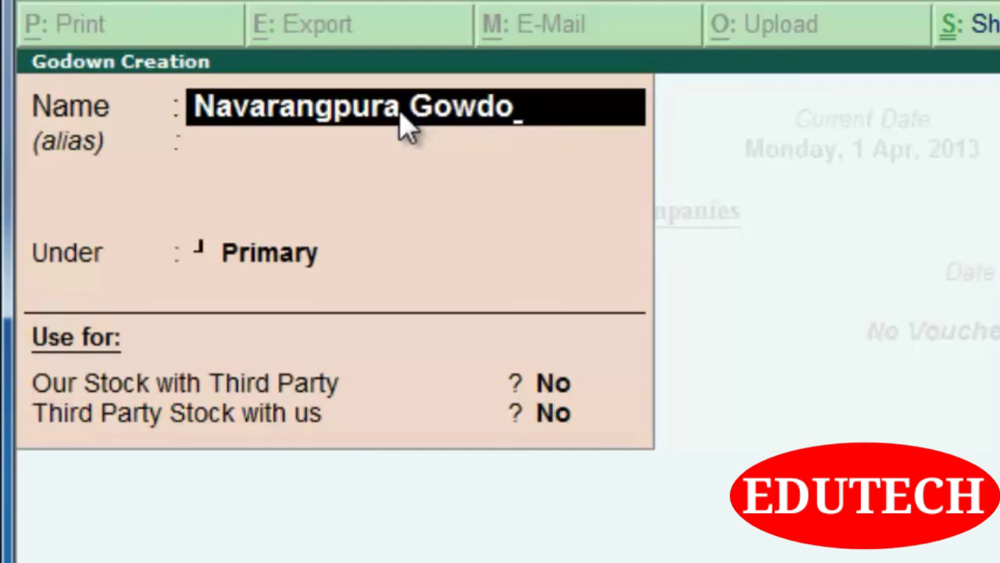
key("BackSpace")
key("BackSpace")
key("BackSpace")
type("down")
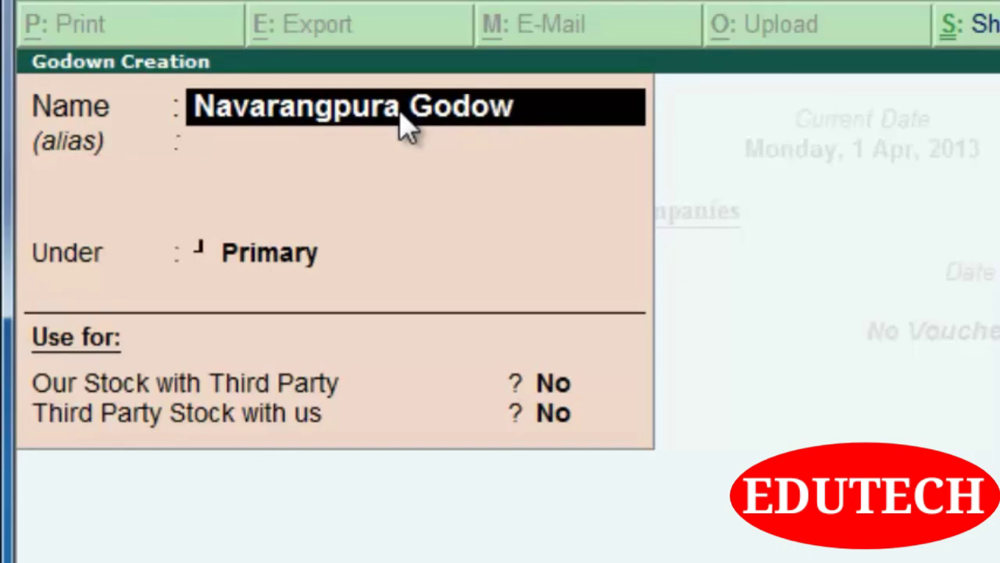
Set Ahmedabad as the parent of Navarangpura Godown, keeping both third-party stock options at No.
key("Return")
key("Return")
key("Return")
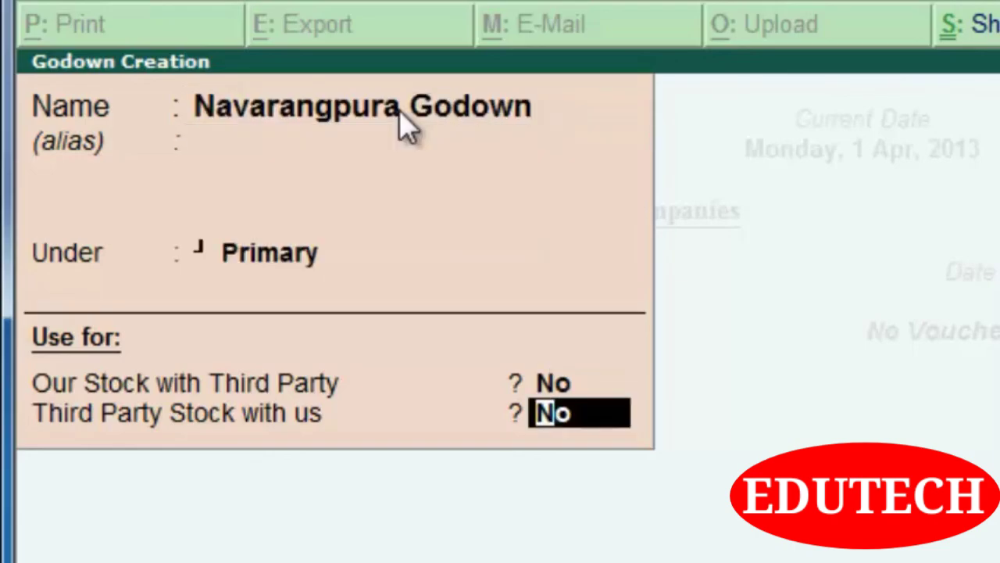
key("BackSpace")
key("BackSpace")
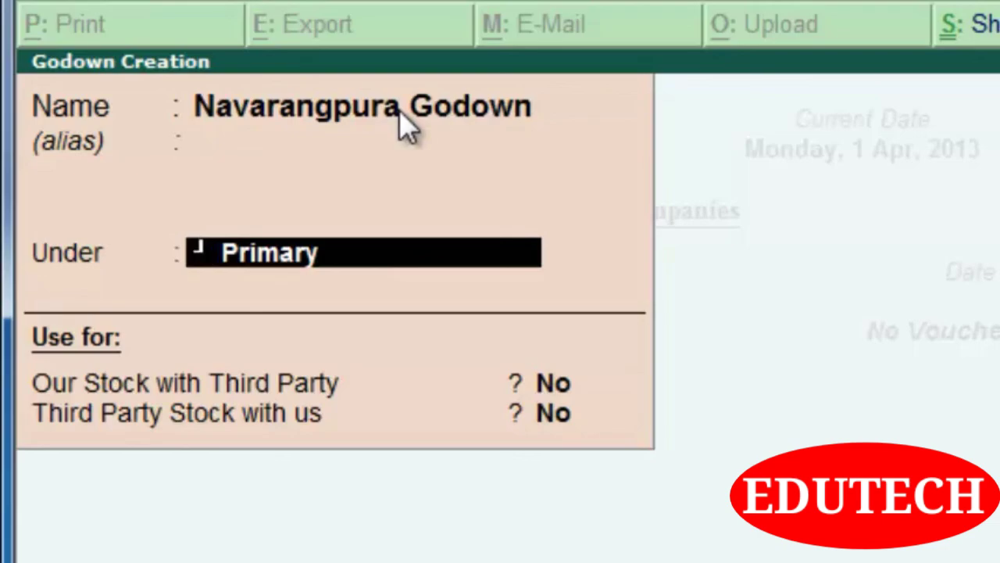
type("a")
key("Return")
key("Return")
key("Return")
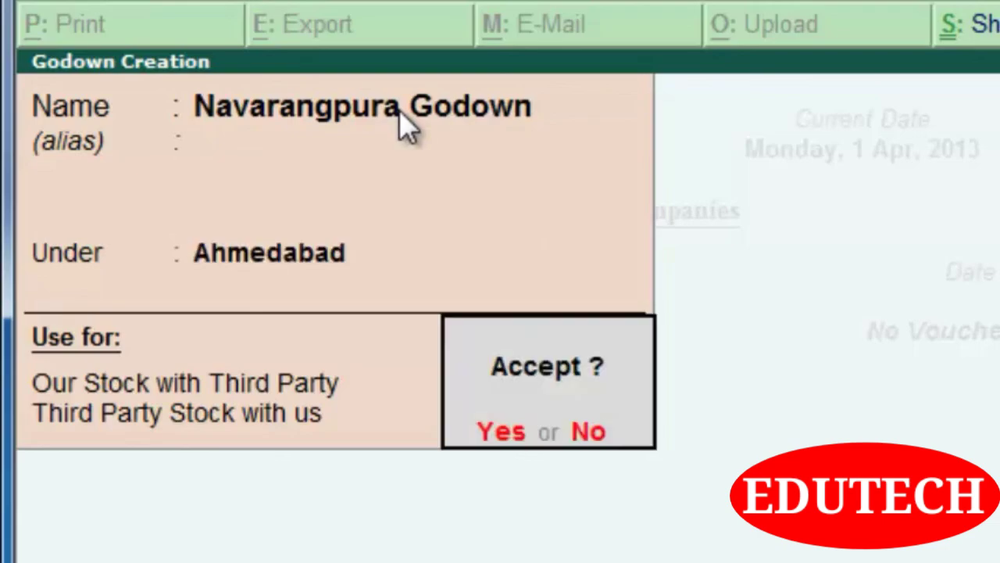